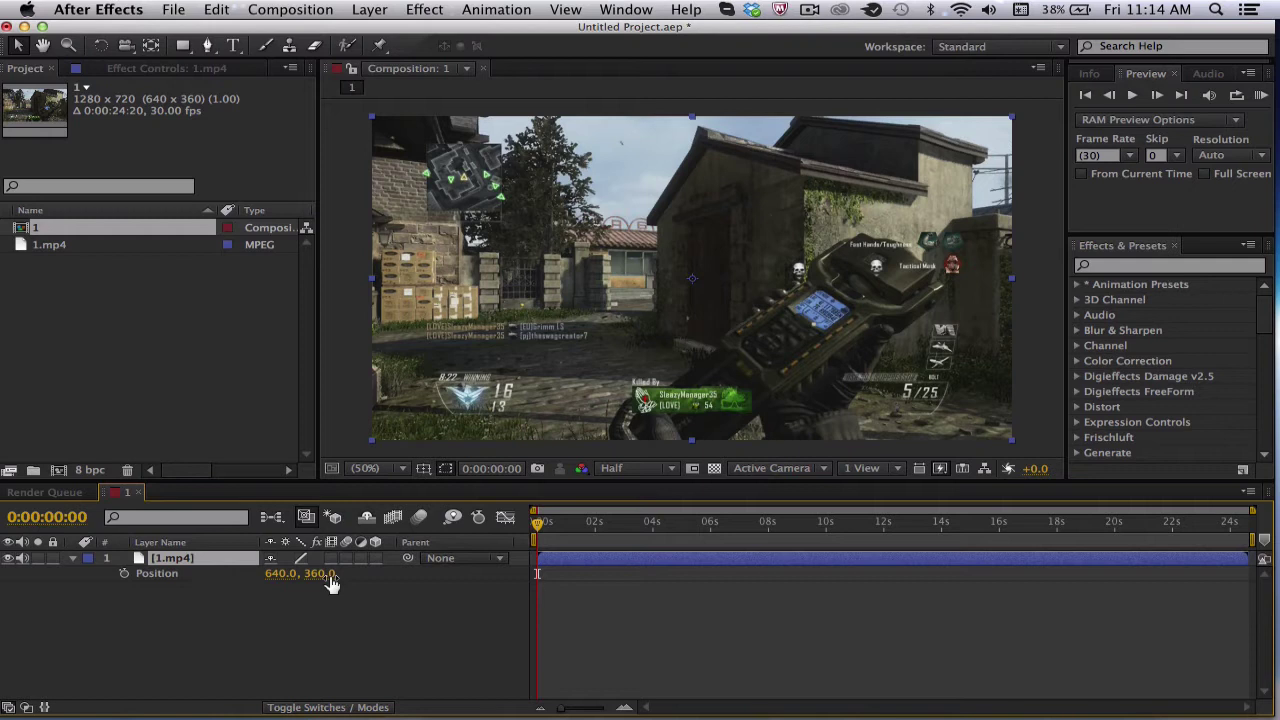
Scrub Position X, then set the 1.mp4 layer's Position back to 640.0, 360.0.
{"action": "mouse_move", "coordinate": [295, 582]}
{"action": "left_mouse_down"}
{"action": "mouse_move", "coordinate": [318, 582]}
{"action": "mouse_move", "coordinate": [257, 601]}
{"action": "left_mouse_up"}
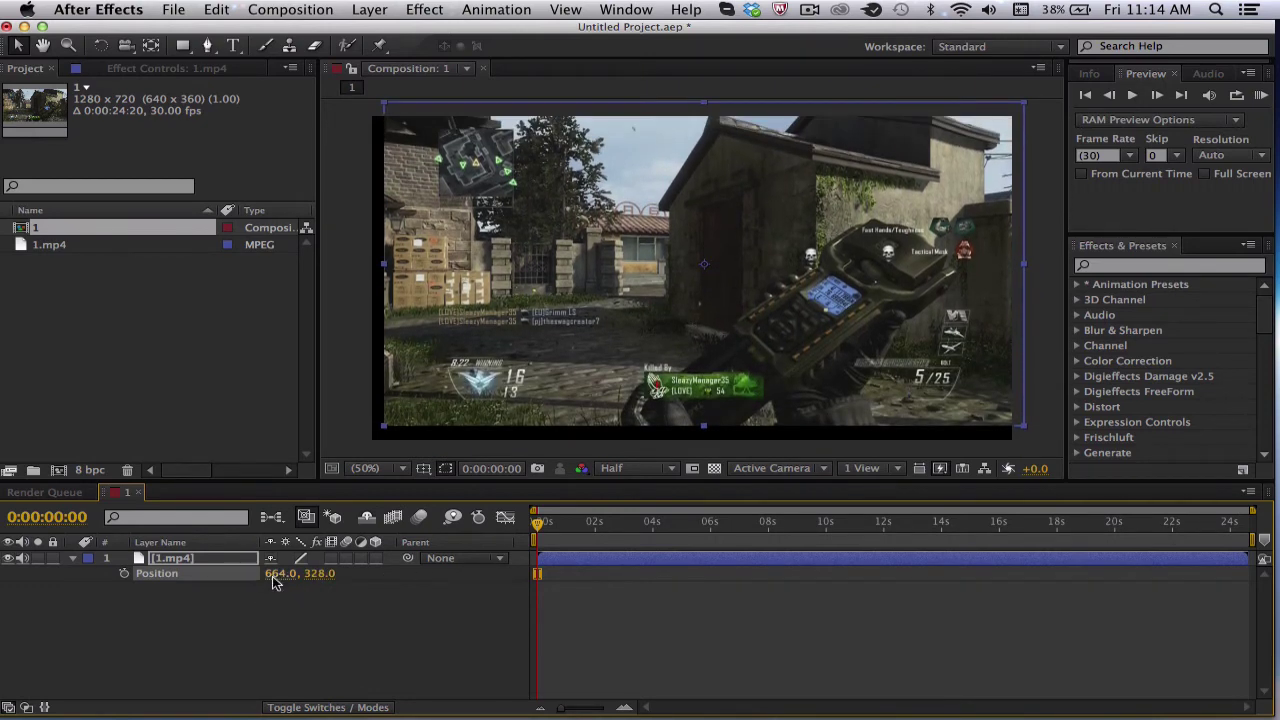
{"action": "left_click", "coordinate": [274, 577]}
{"action": "type", "text": "640"}
{"action": "key", "text": "Return"}
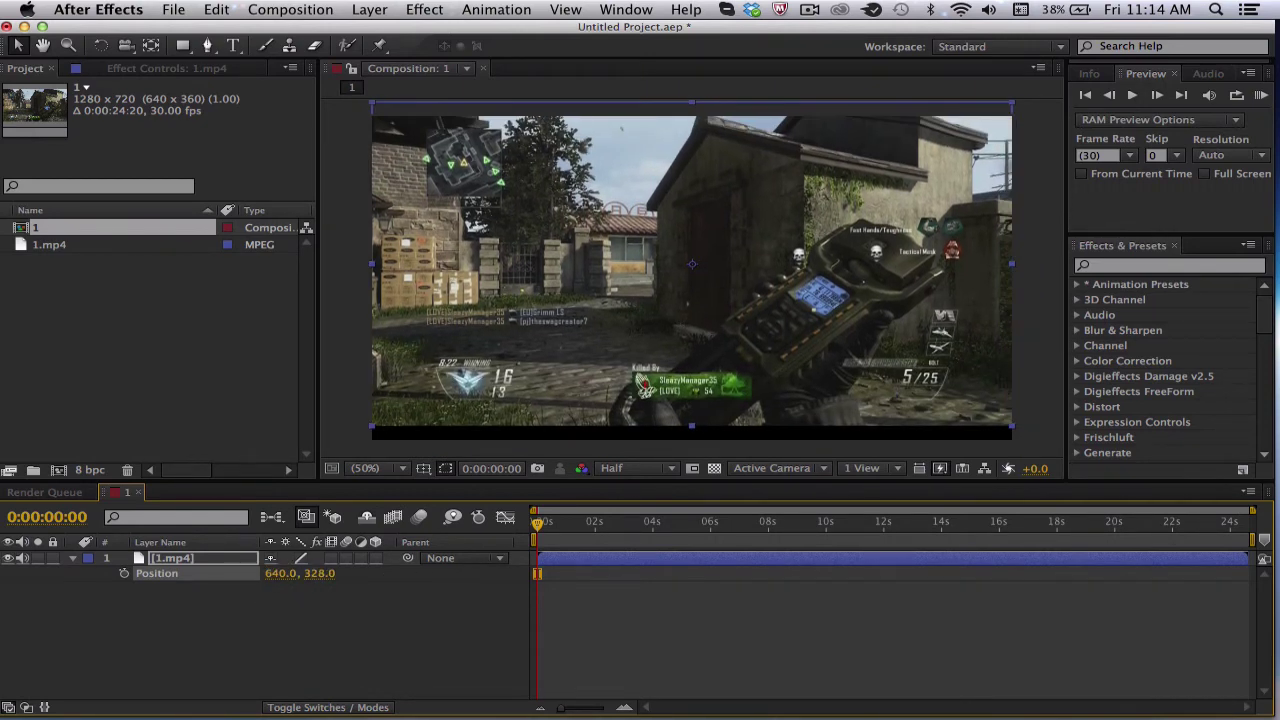
{"action": "left_click", "coordinate": [320, 575]}
{"action": "type", "text": "360"}
{"action": "key", "text": "Return"}
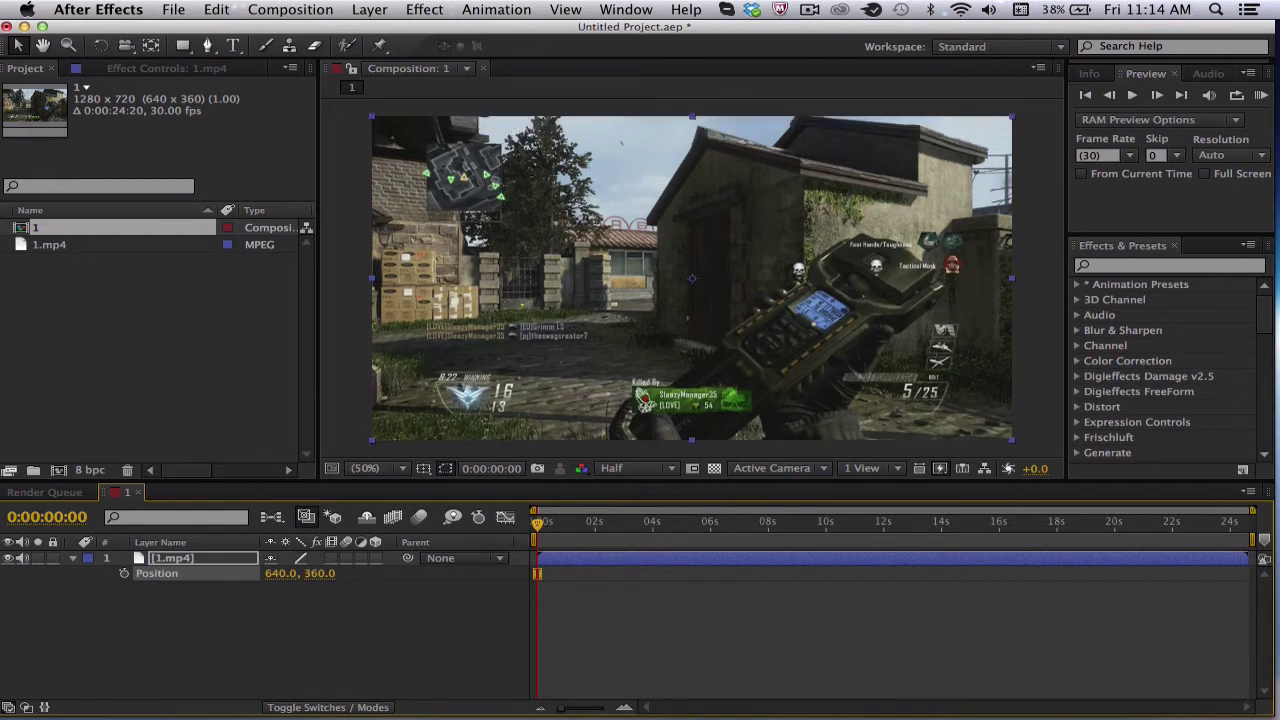
Reselect the 1.mp4 layer and hide its Position property.
{"action": "left_click", "coordinate": [313, 634]}
{"action": "left_click", "coordinate": [196, 556]}
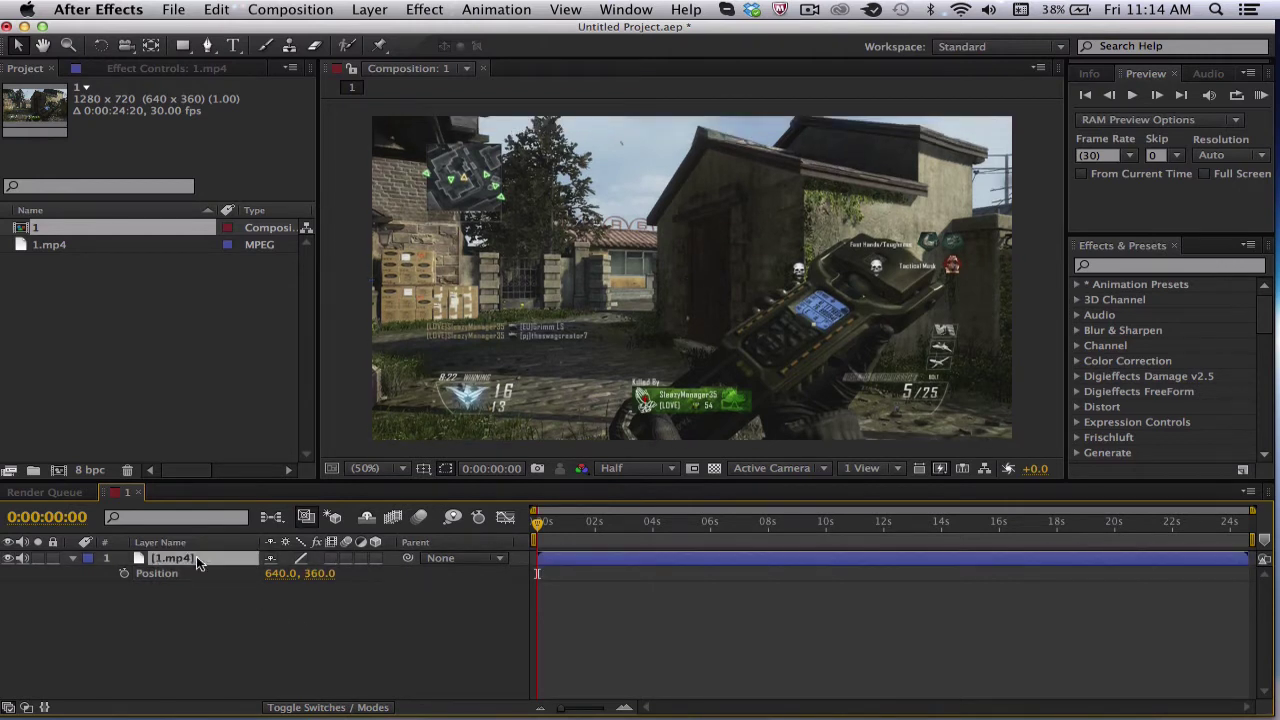
{"action": "key", "text": "p"}
{"action": "key", "text": "s"}
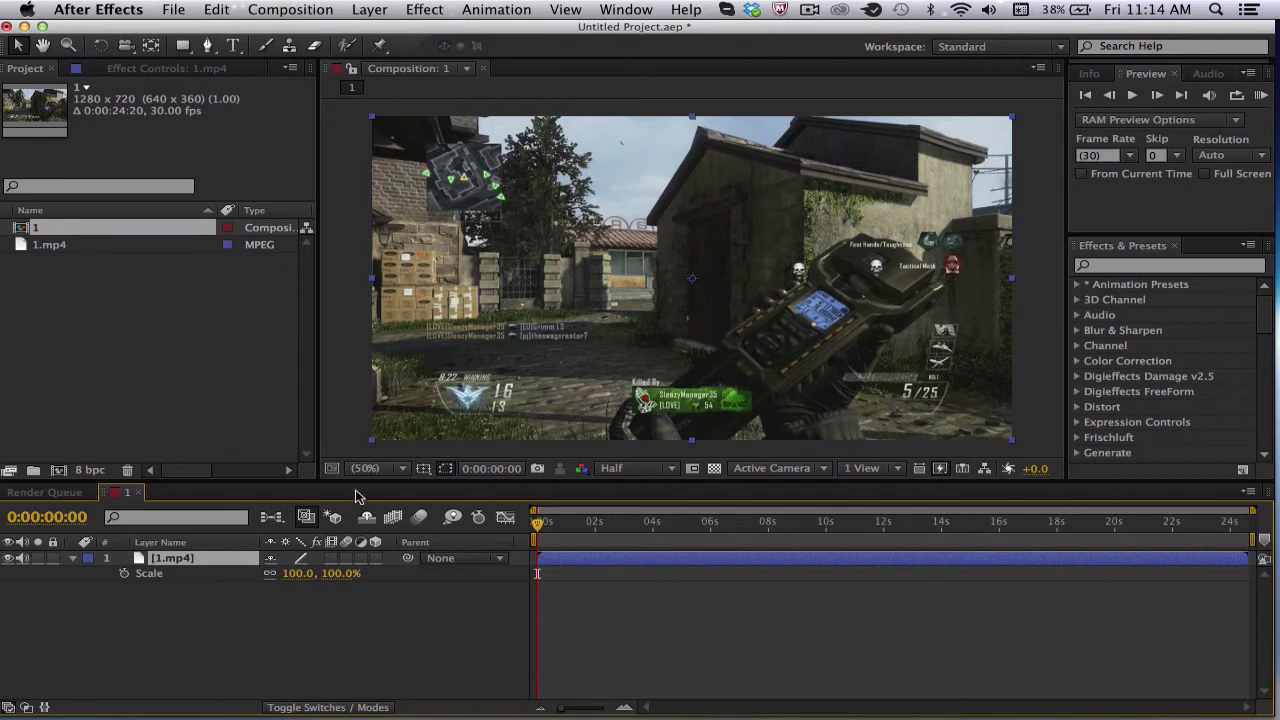
{"action": "left_click", "coordinate": [298, 573]}
{"action": "type", "text": "101"}
{"action": "key", "text": "Return"}
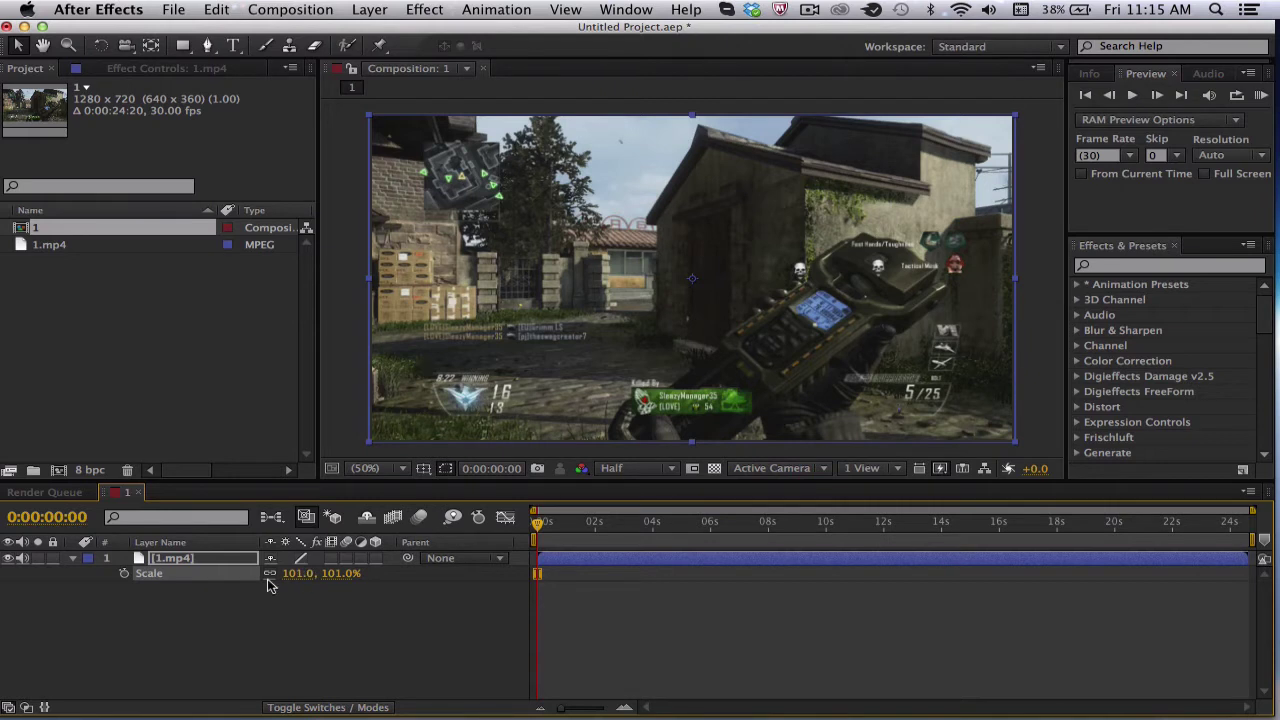
{"action": "left_click", "coordinate": [273, 585]}
{"action": "left_click", "coordinate": [303, 578]}
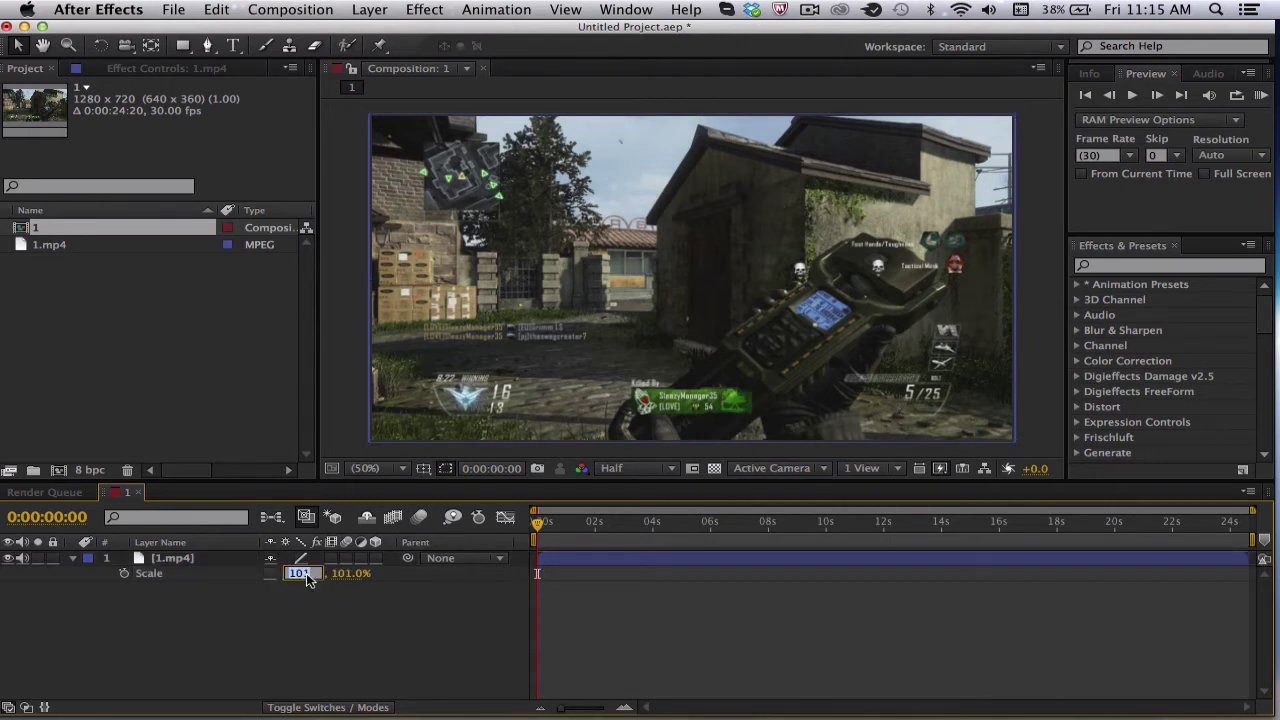
{"action": "key", "text": "Return"}
{"action": "left_click_drag", "start_coordinate": [306, 587], "coordinate": [349, 578]}
{"action": "left_click", "coordinate": [289, 582]}
{"action": "type", "text": "100"}
{"action": "key", "text": "Return"}
{"action": "left_click", "coordinate": [340, 574]}
{"action": "type", "text": "100"}
{"action": "key", "text": "Return"}
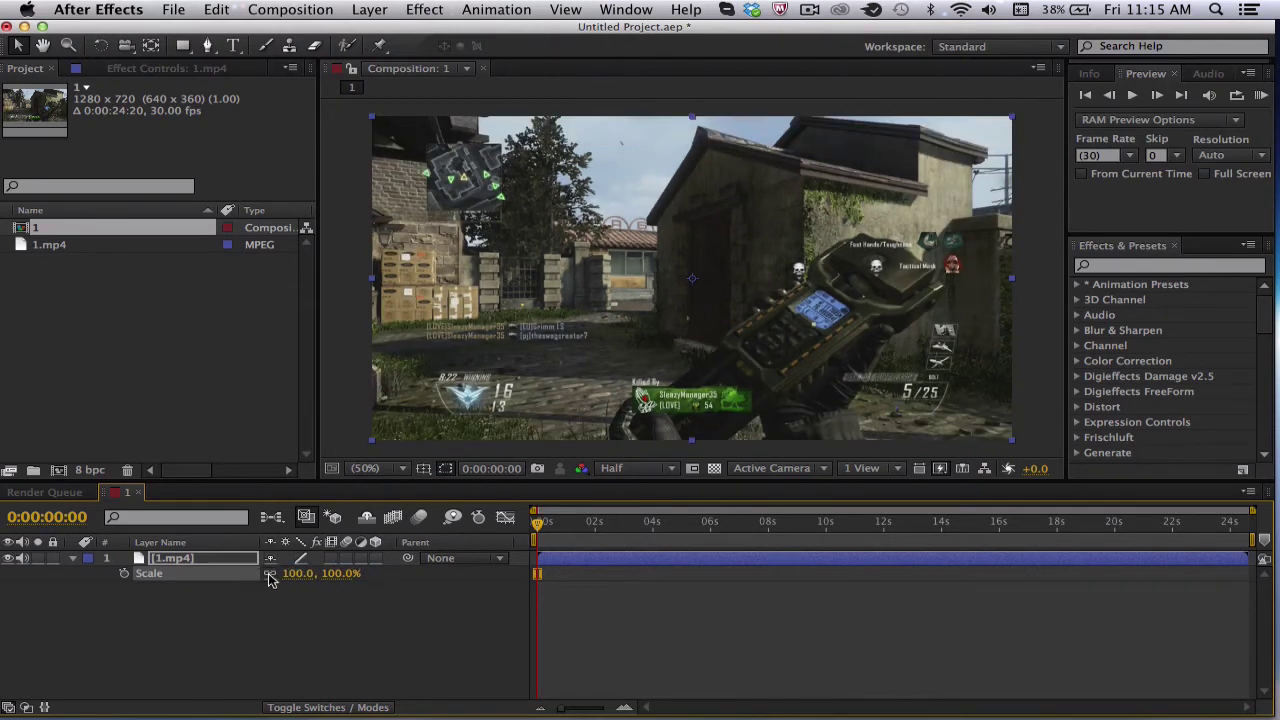
{"action": "left_click", "coordinate": [270, 643]}
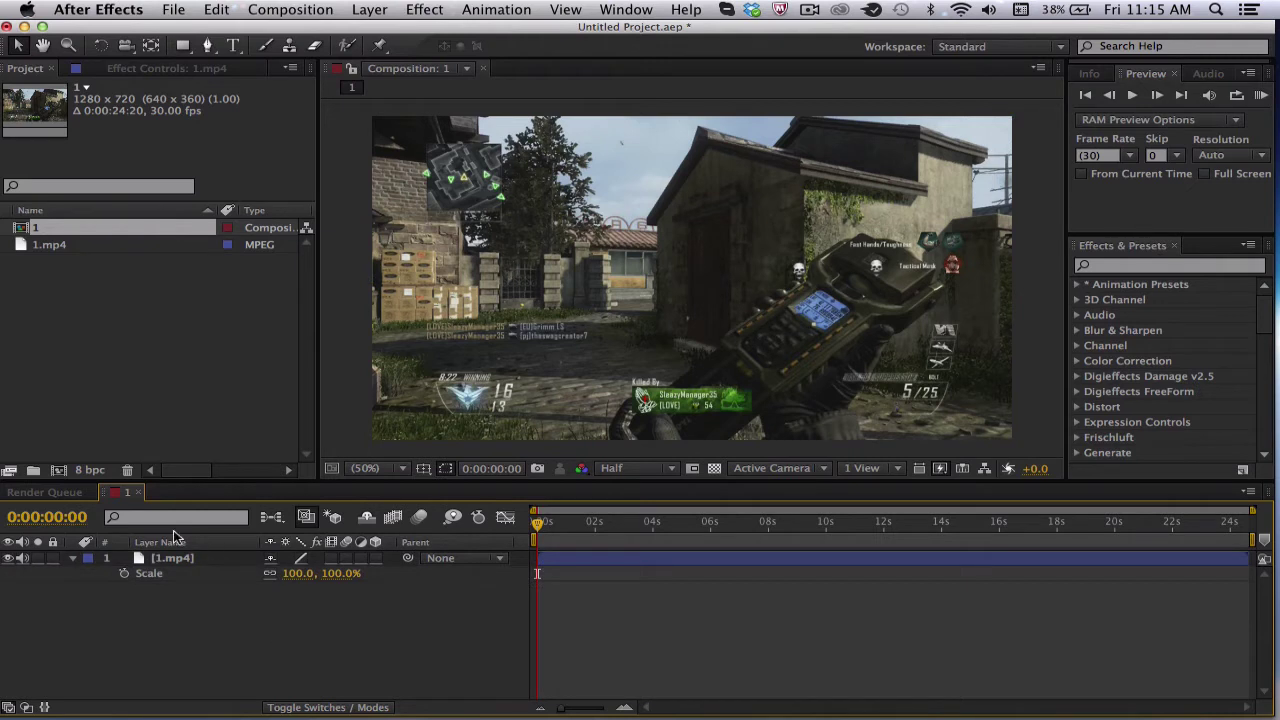
Reveal the 1.mp4 layer's Opacity with T, scrub it to dim the video, and reselect the layer.
{"action": "left_click", "coordinate": [190, 561]}
{"action": "key", "text": "t"}
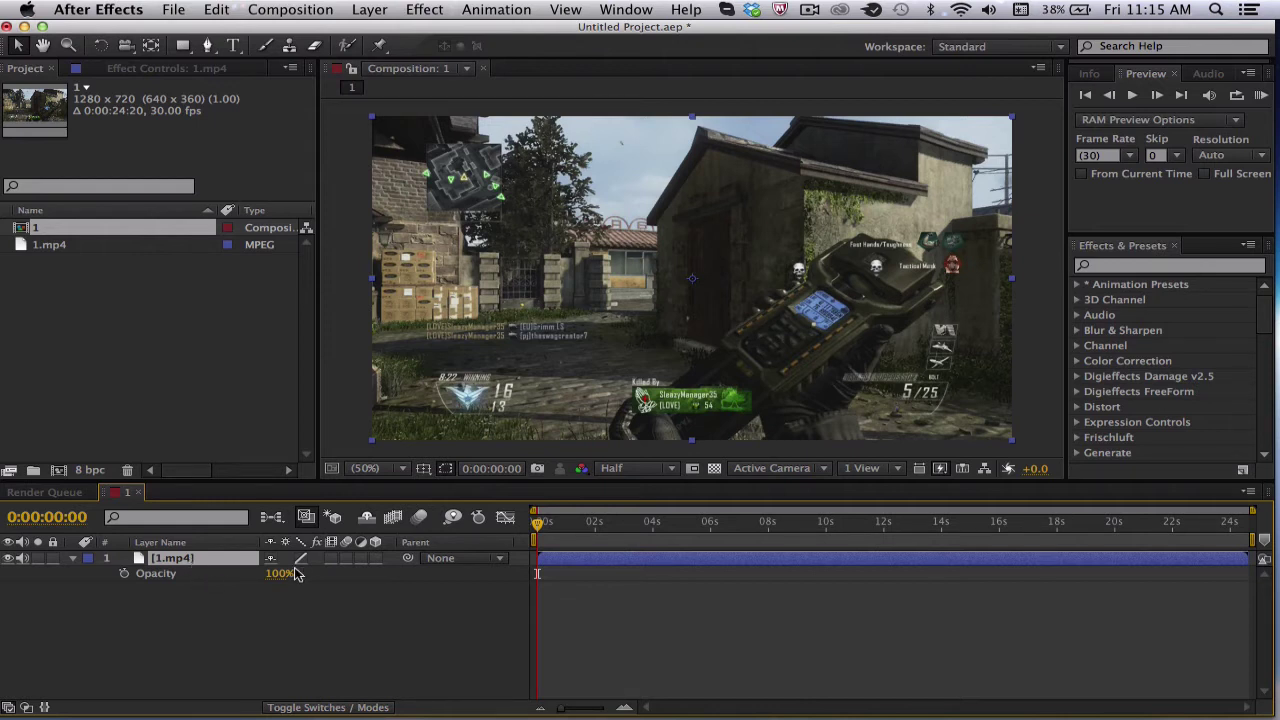
{"action": "left_click_drag", "start_coordinate": [278, 585], "coordinate": [340, 578]}
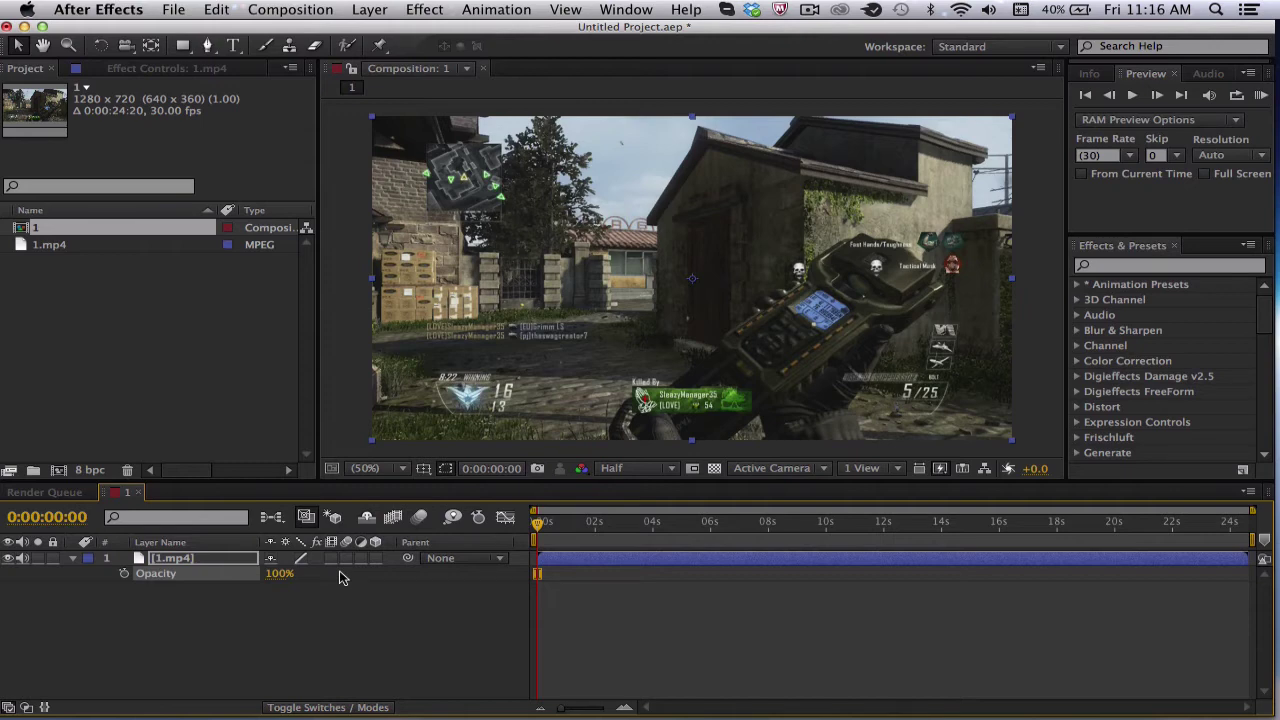
{"action": "left_click", "coordinate": [250, 566]}
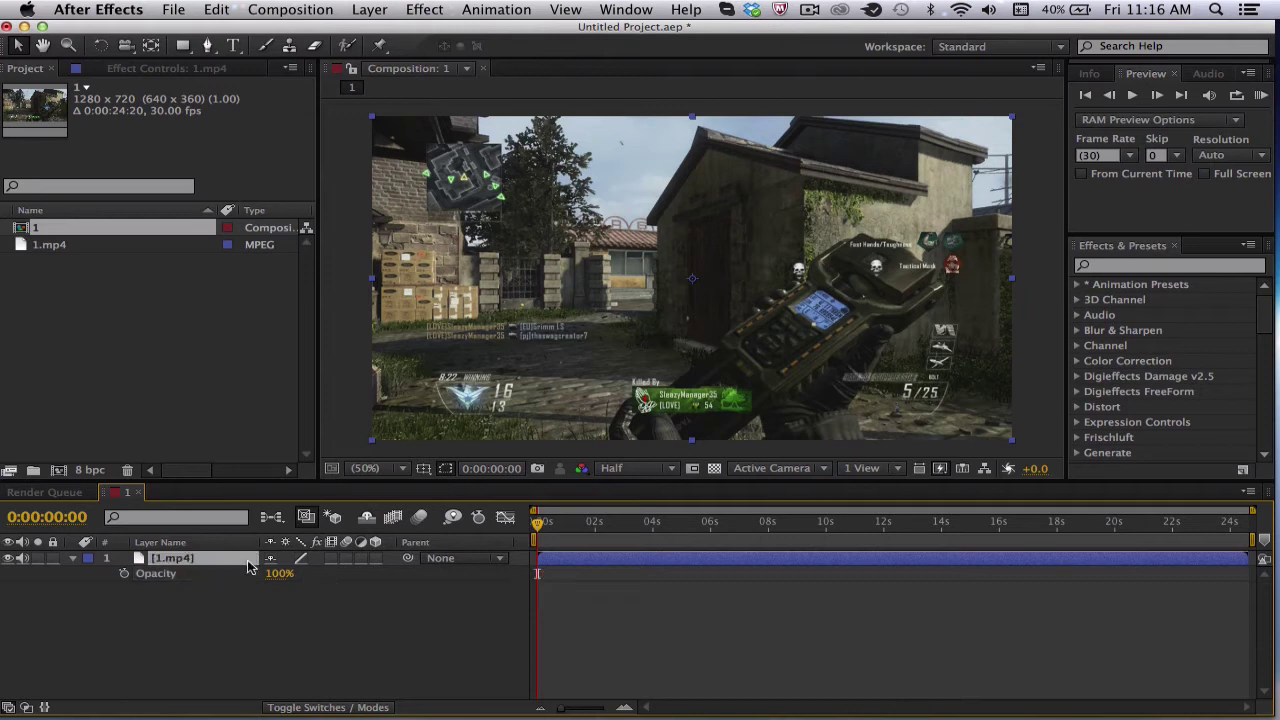
Cycle through Position, Scale and Anchor Point with P, S and A, then jump to the last frame.
{"action": "key", "text": "p"}
{"action": "key", "text": "s"}
{"action": "key", "text": "a"}
{"action": "key", "text": "a"}
{"action": "key", "text": "p"}
{"action": "key", "text": "s"}
{"action": "key", "text": "s"}
{"action": "key", "text": "g"}
{"action": "key", "text": "End"}
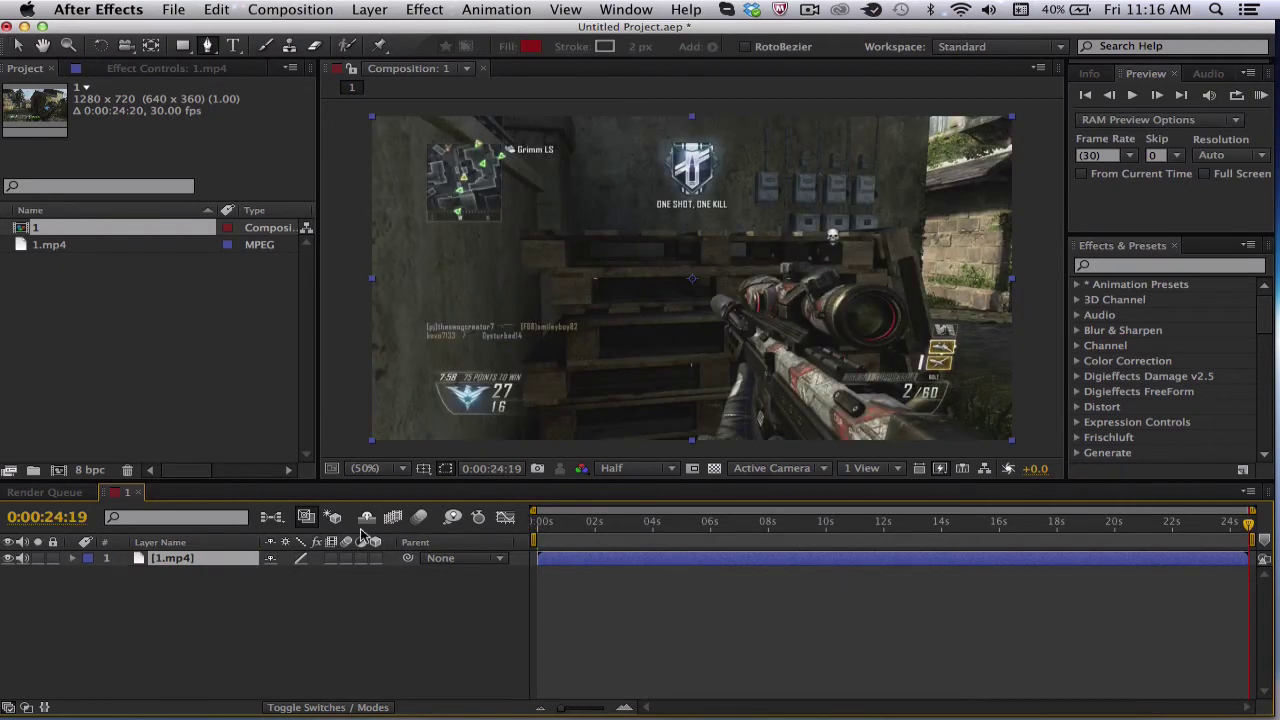
Set a Position keyframe at 0:00:02:16 holding 640.0, 360.0.
{"action": "left_click", "coordinate": [610, 524]}
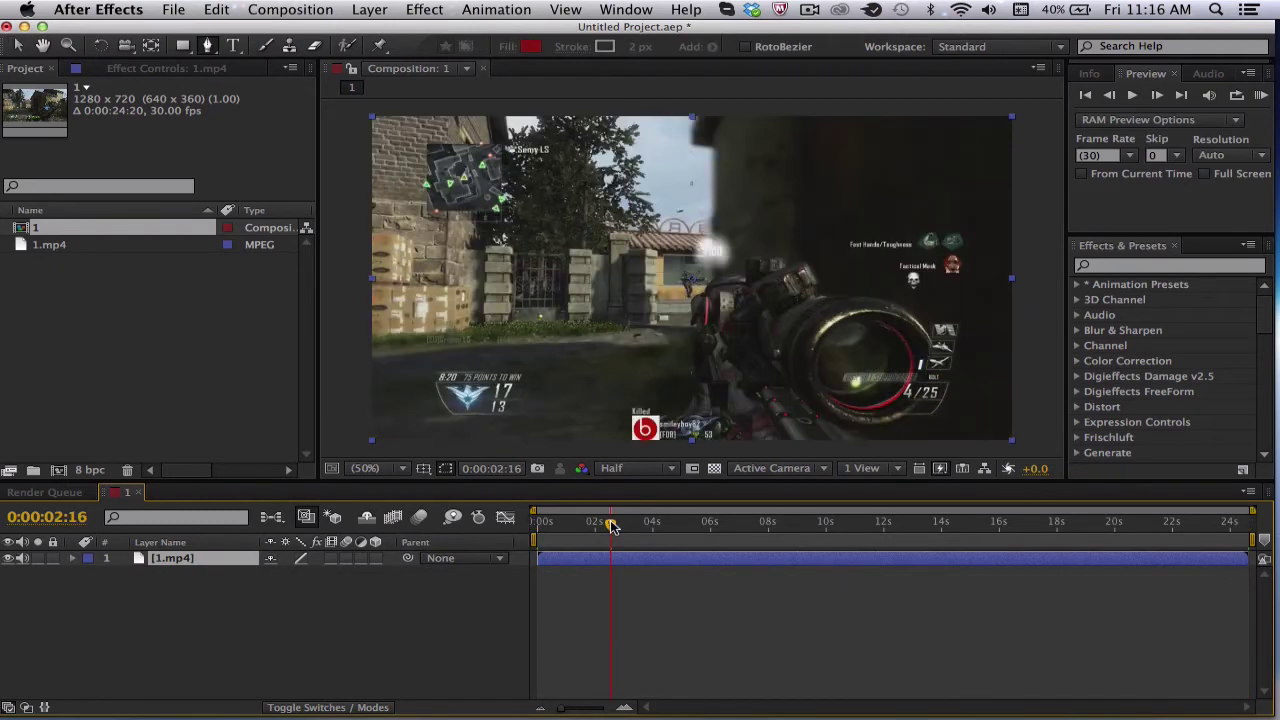
{"action": "key", "text": "p"}
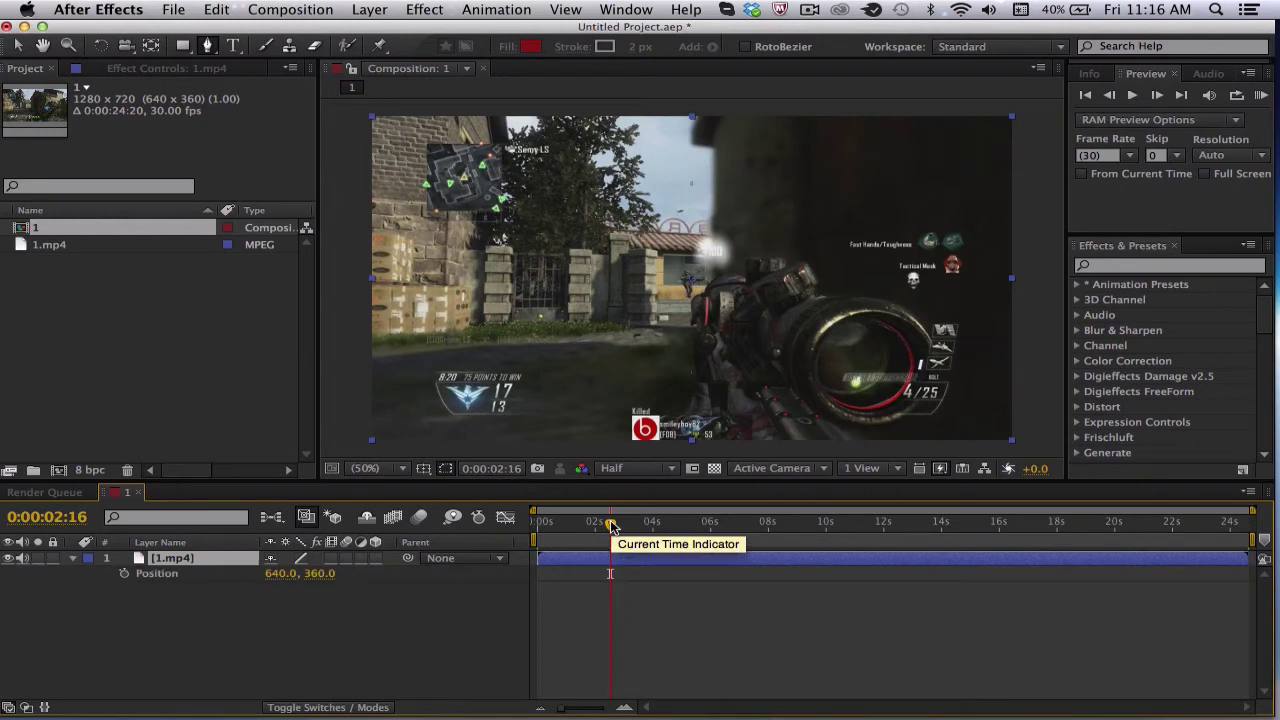
{"action": "left_click", "coordinate": [125, 574]}
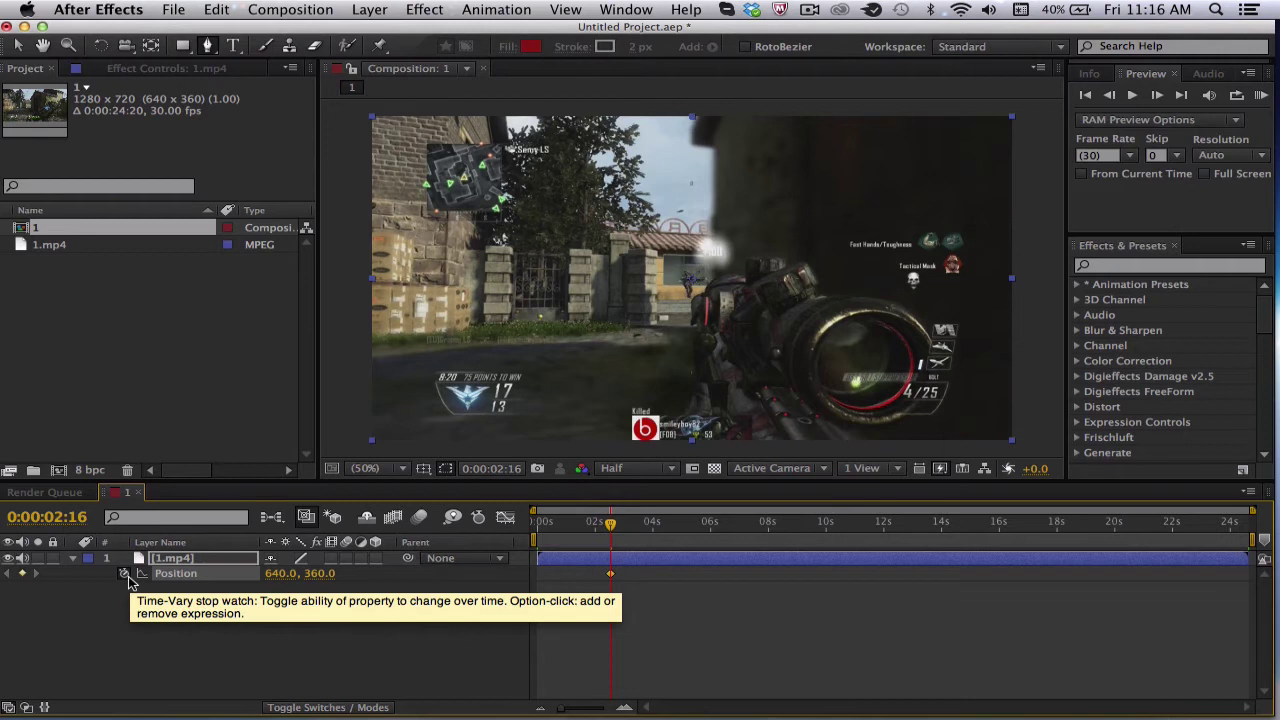
{"action": "left_click", "coordinate": [127, 585]}
{"action": "left_click", "coordinate": [140, 574]}
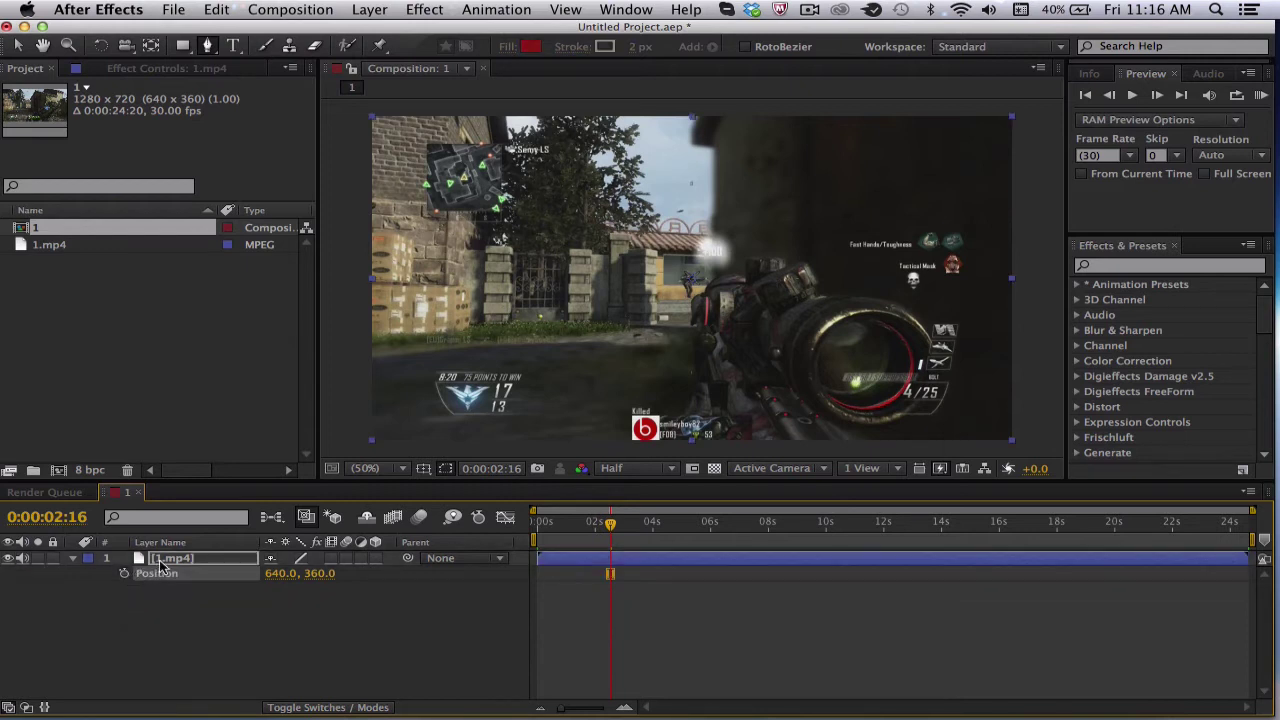
{"action": "key", "text": "s"}
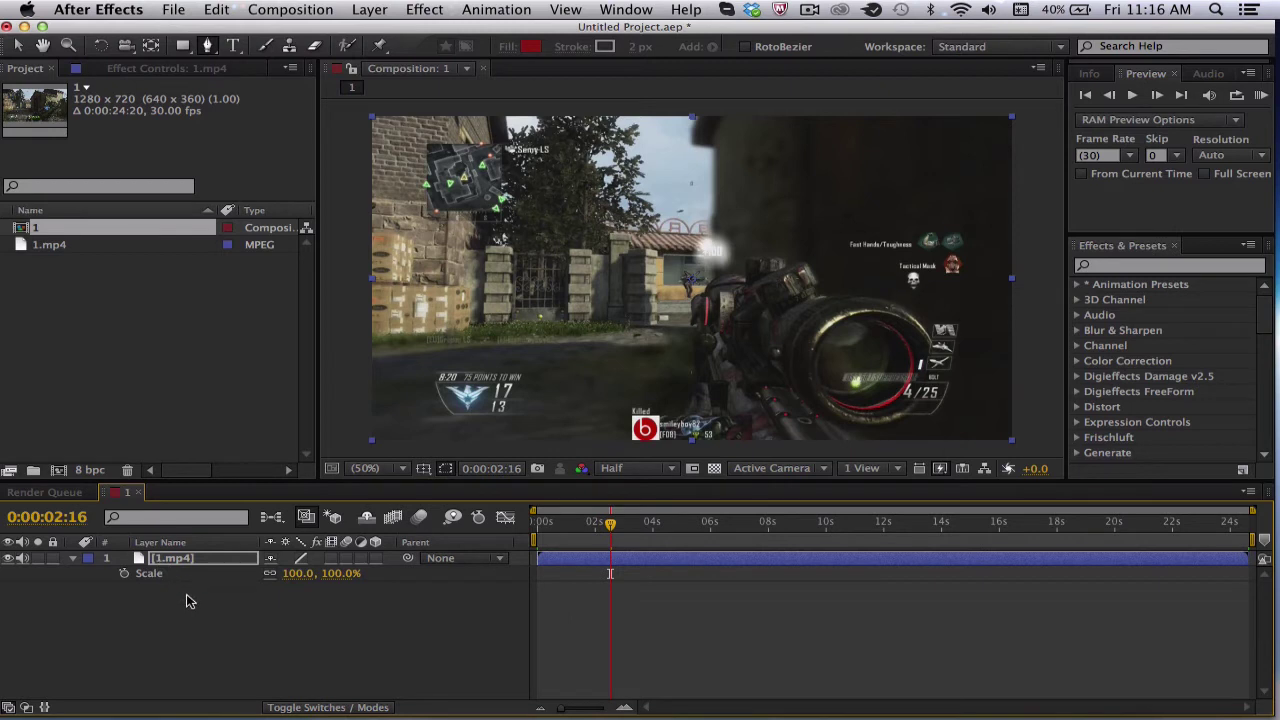
Tilt the 1.mp4 layer by scrubbing Rotation, then type 0 to reset it to 0x +0.0°.
{"action": "left_click", "coordinate": [172, 560]}
{"action": "key", "text": "r"}
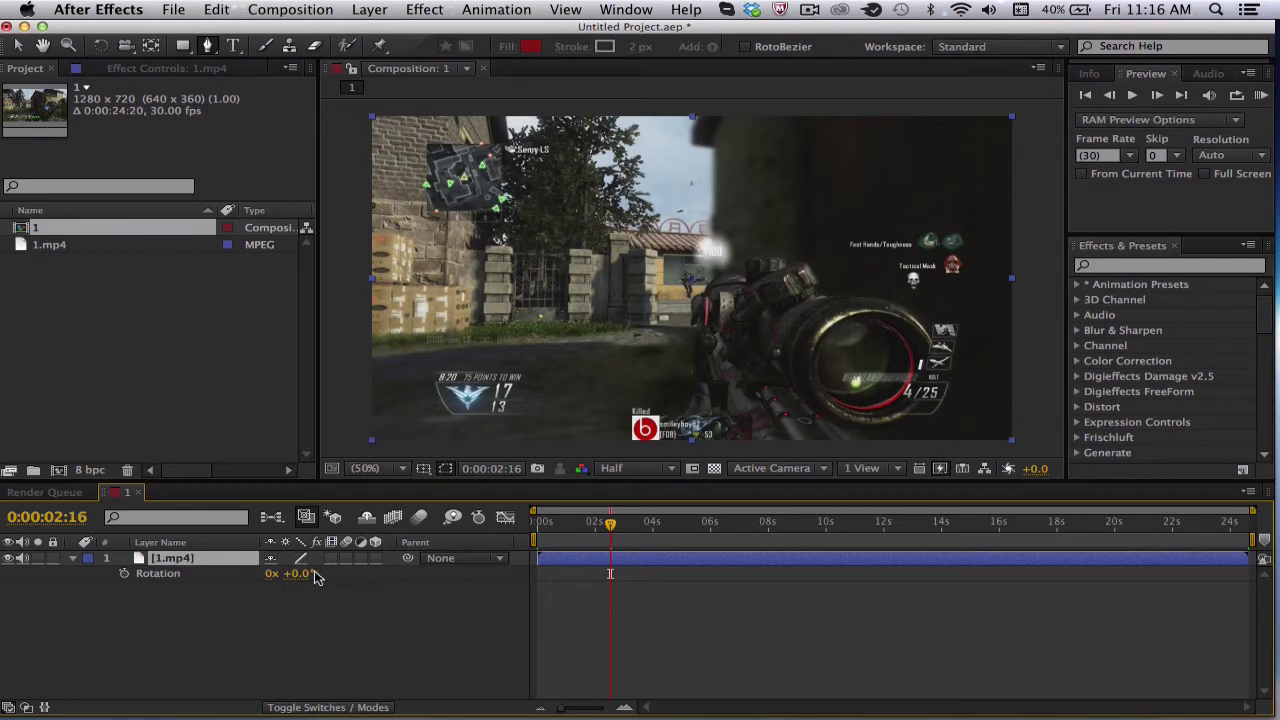
{"action": "mouse_move", "coordinate": [297, 573]}
{"action": "left_mouse_down"}
{"action": "mouse_move", "coordinate": [340, 573]}
{"action": "mouse_move", "coordinate": [299, 577]}
{"action": "left_mouse_up"}
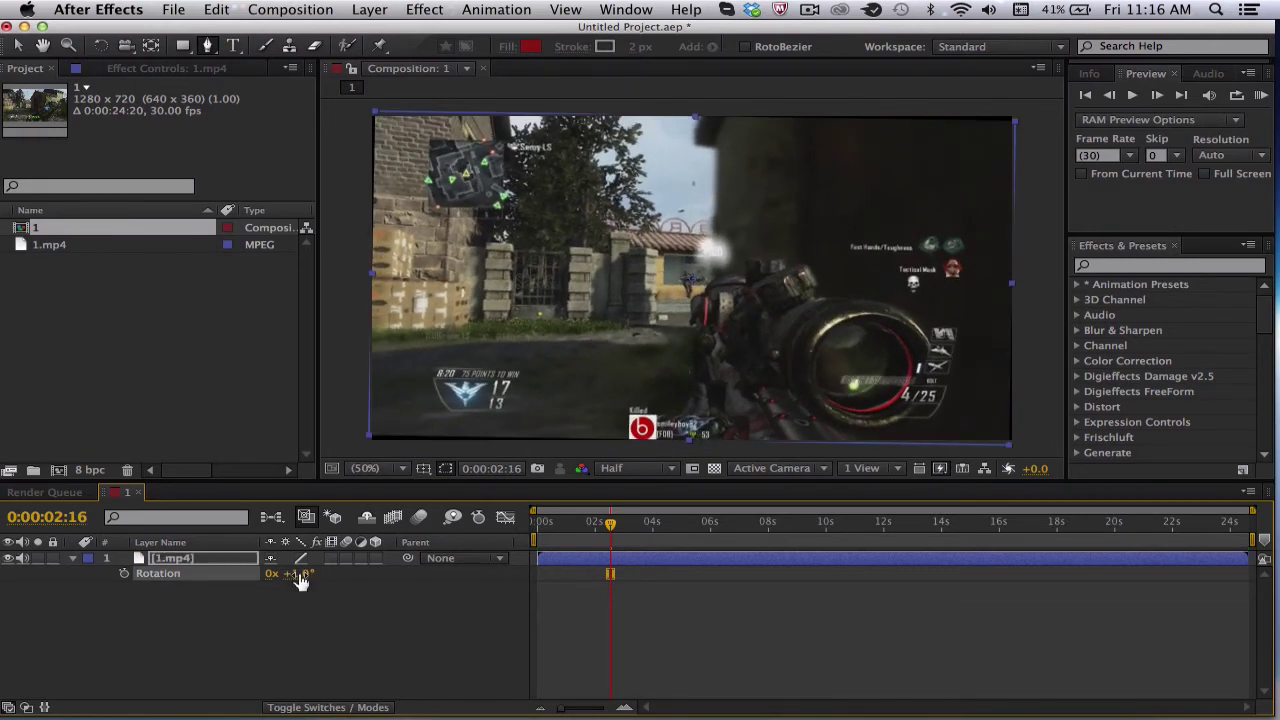
{"action": "left_click", "coordinate": [231, 561]}
{"action": "key", "text": "r"}
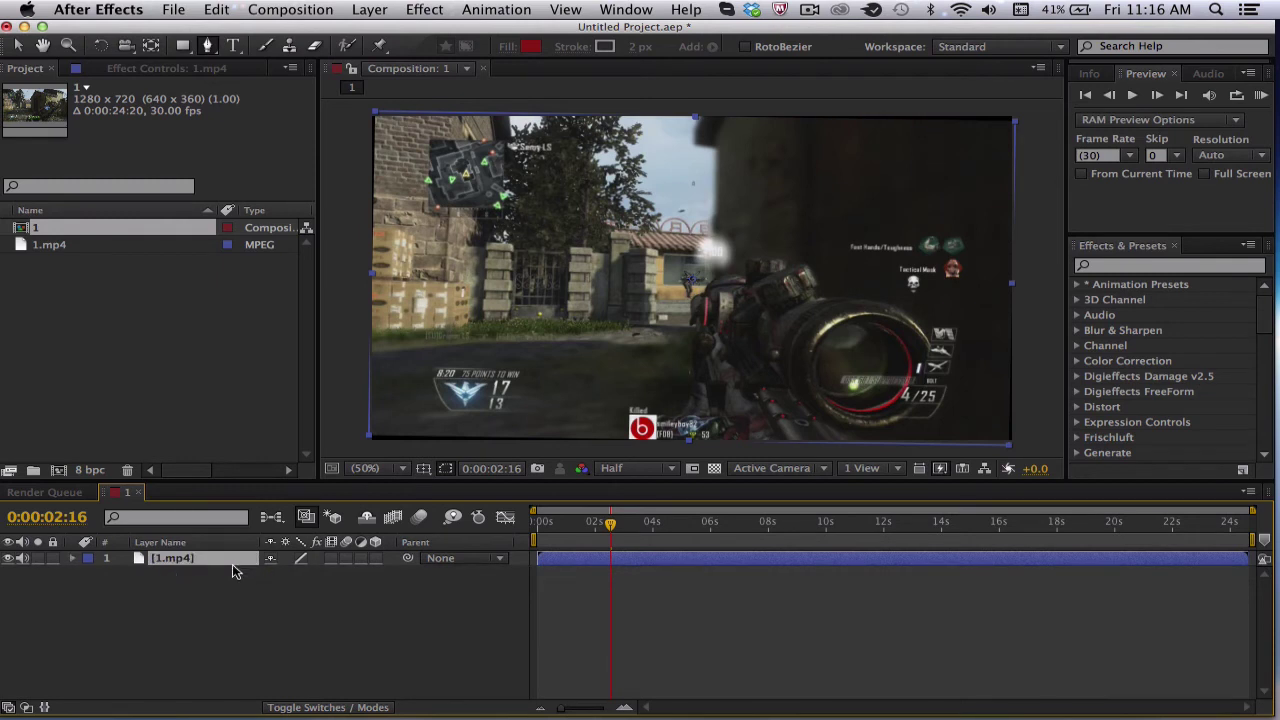
{"action": "key", "text": "r"}
{"action": "left_click", "coordinate": [300, 573]}
{"action": "type", "text": "0"}
{"action": "key", "text": "Return"}
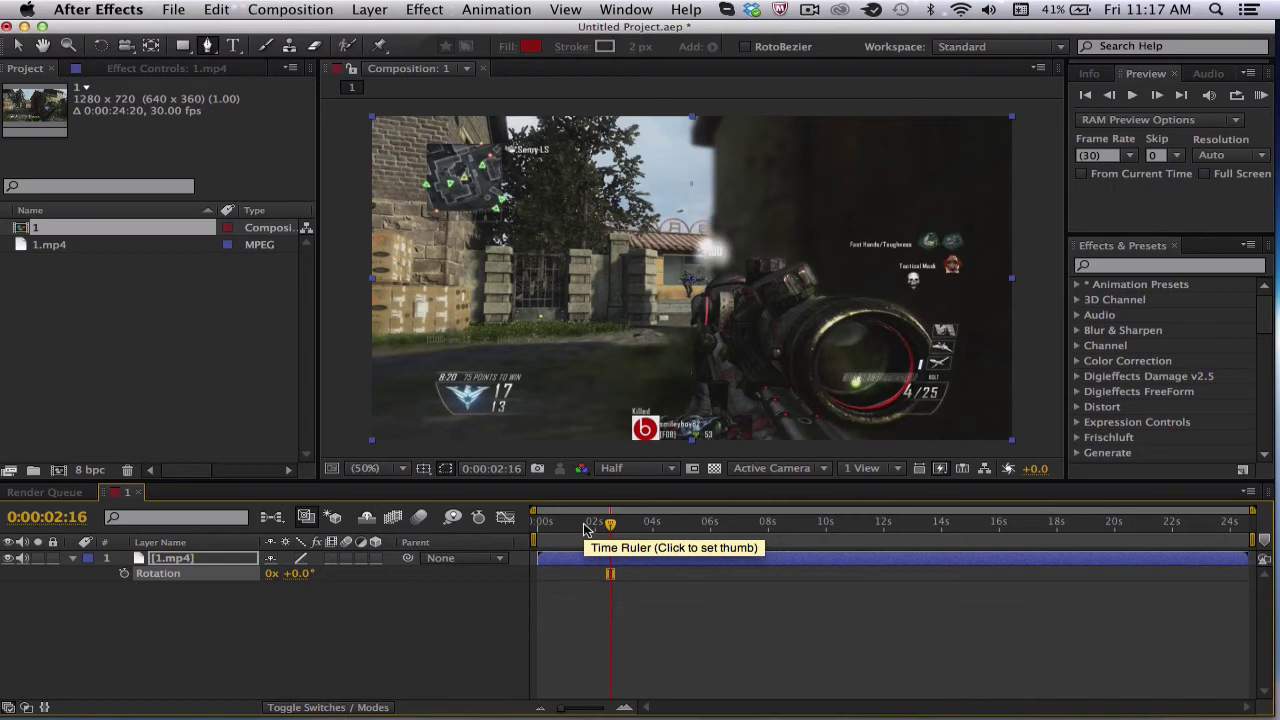
Move the 1.mp4 layer's in-point to 0s with [.
{"action": "key", "text": "bracketleft"}
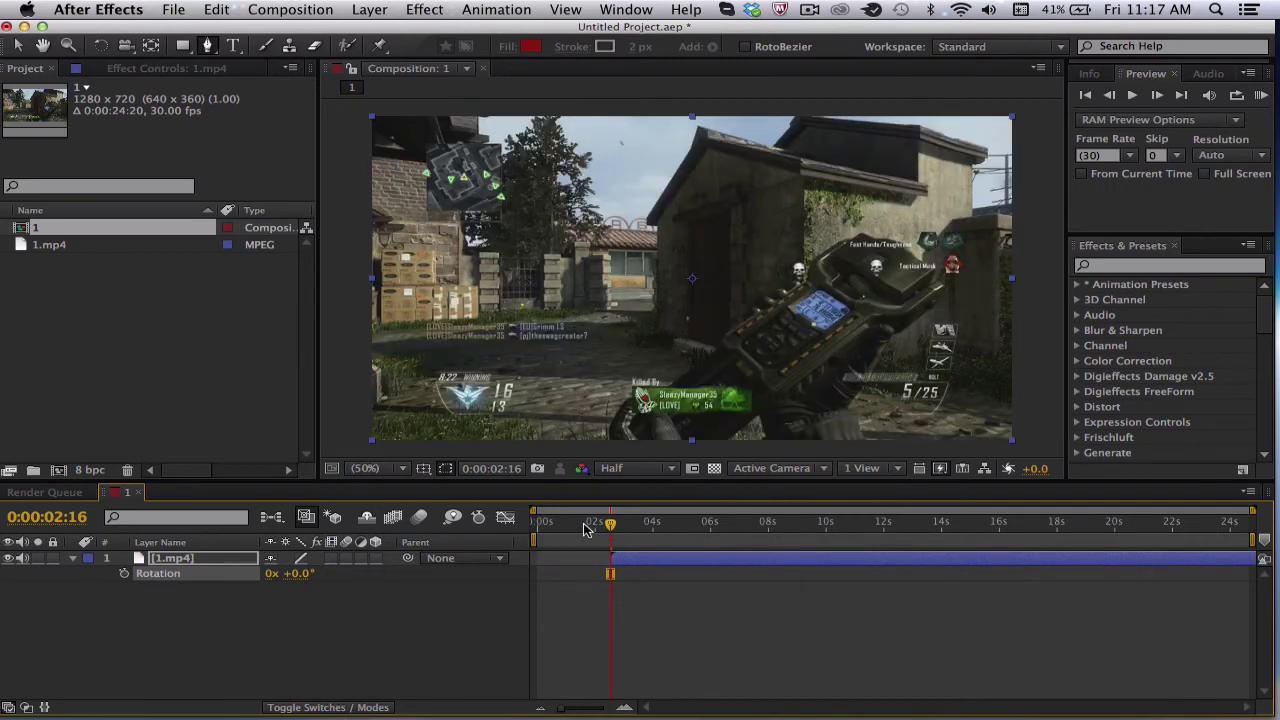
{"action": "left_click", "coordinate": [533, 522]}
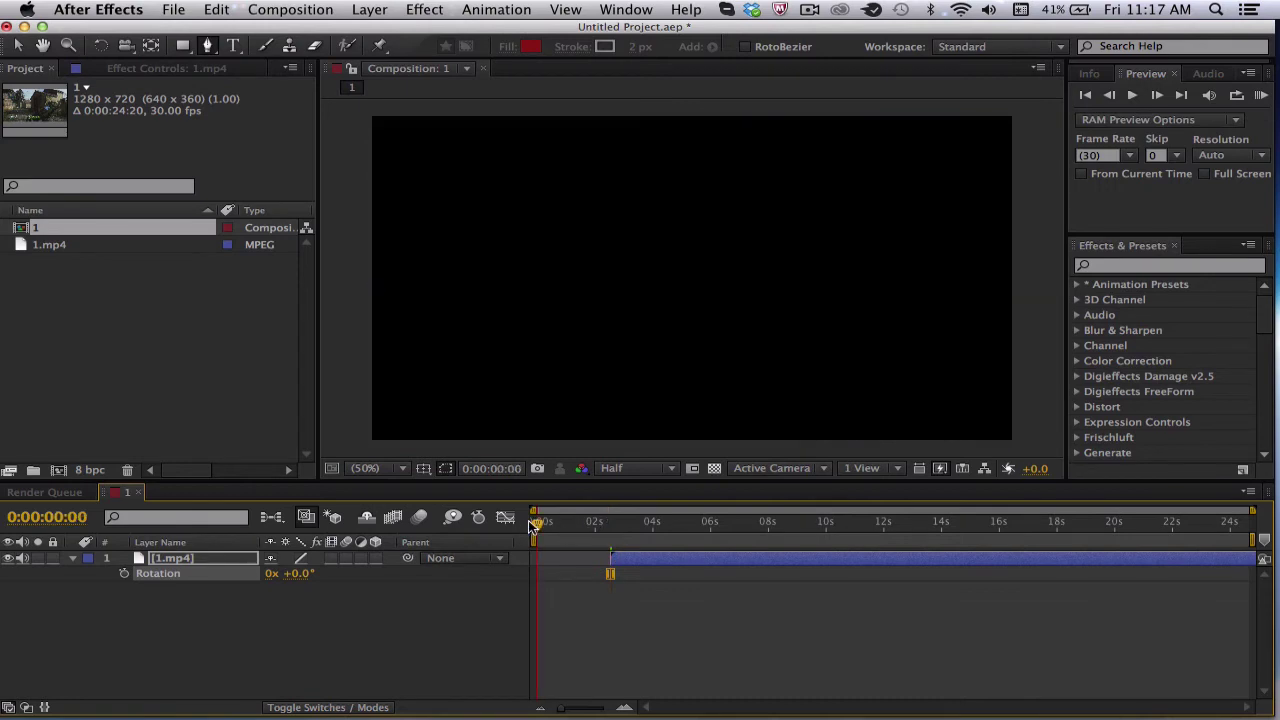
{"action": "left_click_drag", "start_coordinate": [614, 529], "coordinate": [533, 525]}
{"action": "key", "text": "bracketleft"}
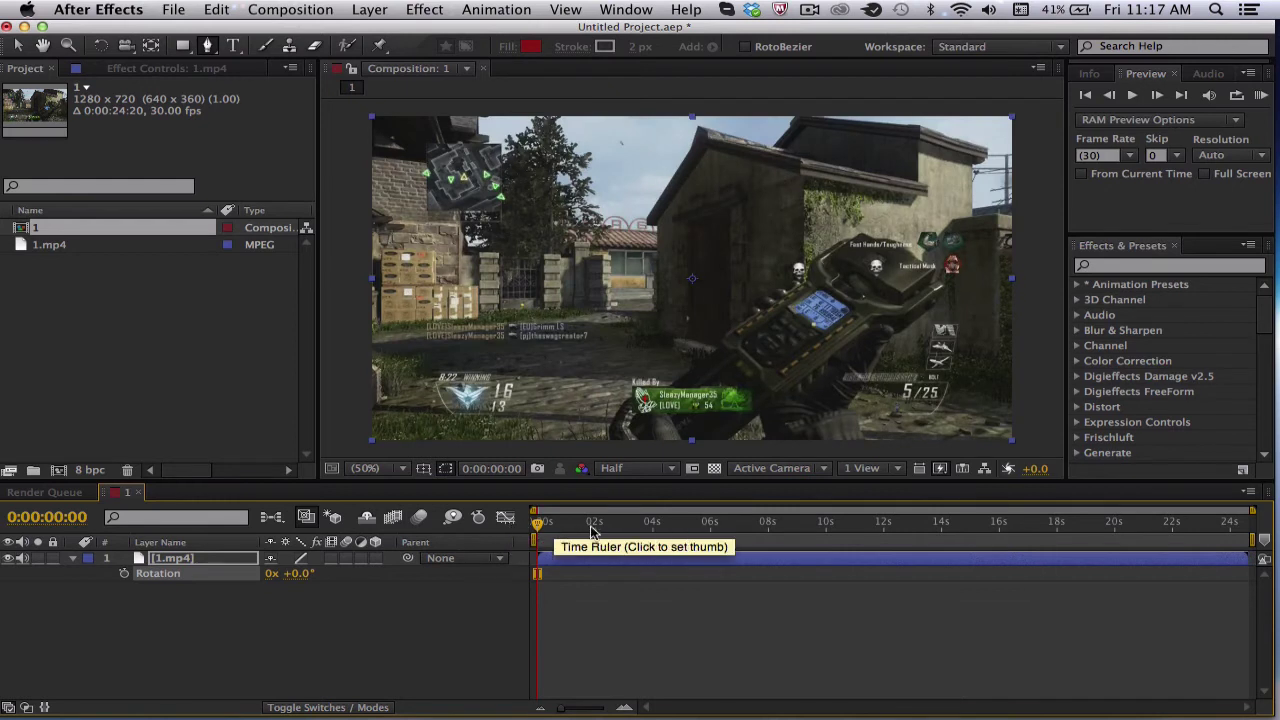
Try shifting and splitting the layer at 18 seconds, undo both, then duplicate the layer.
{"action": "left_click", "coordinate": [1058, 526]}
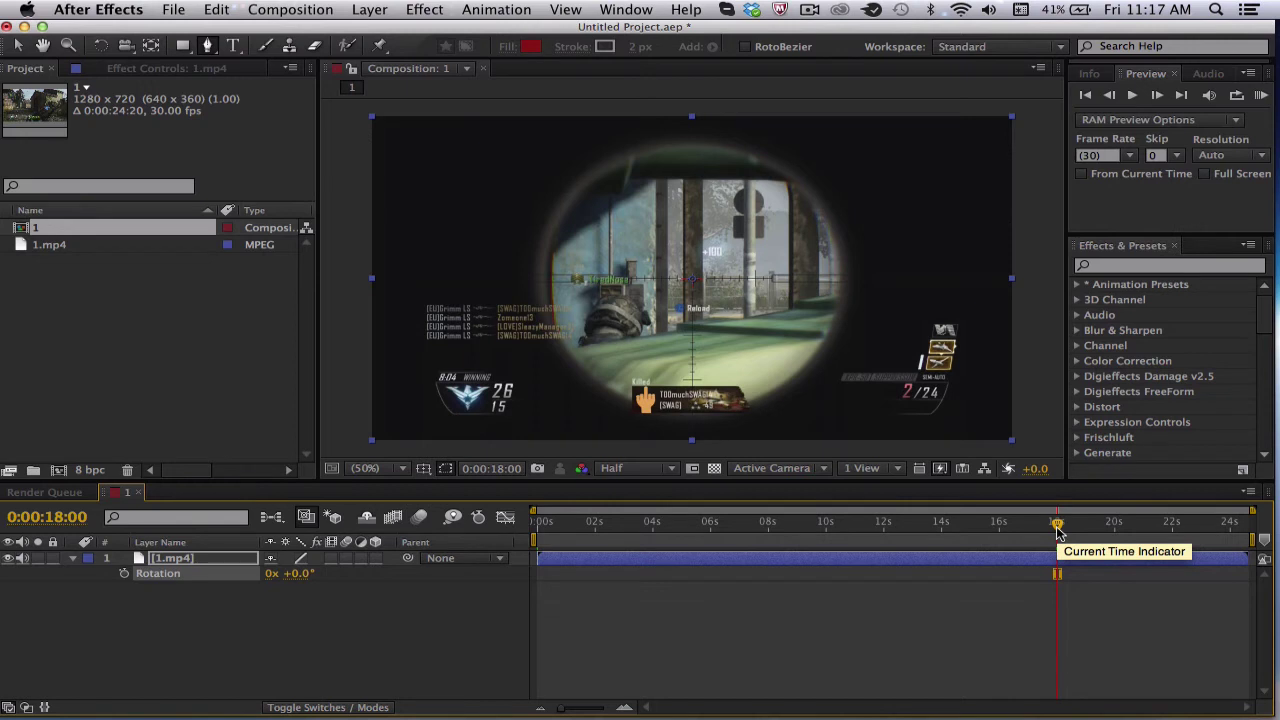
{"action": "key", "text": "bracketright"}
{"action": "key", "text": "super+z"}
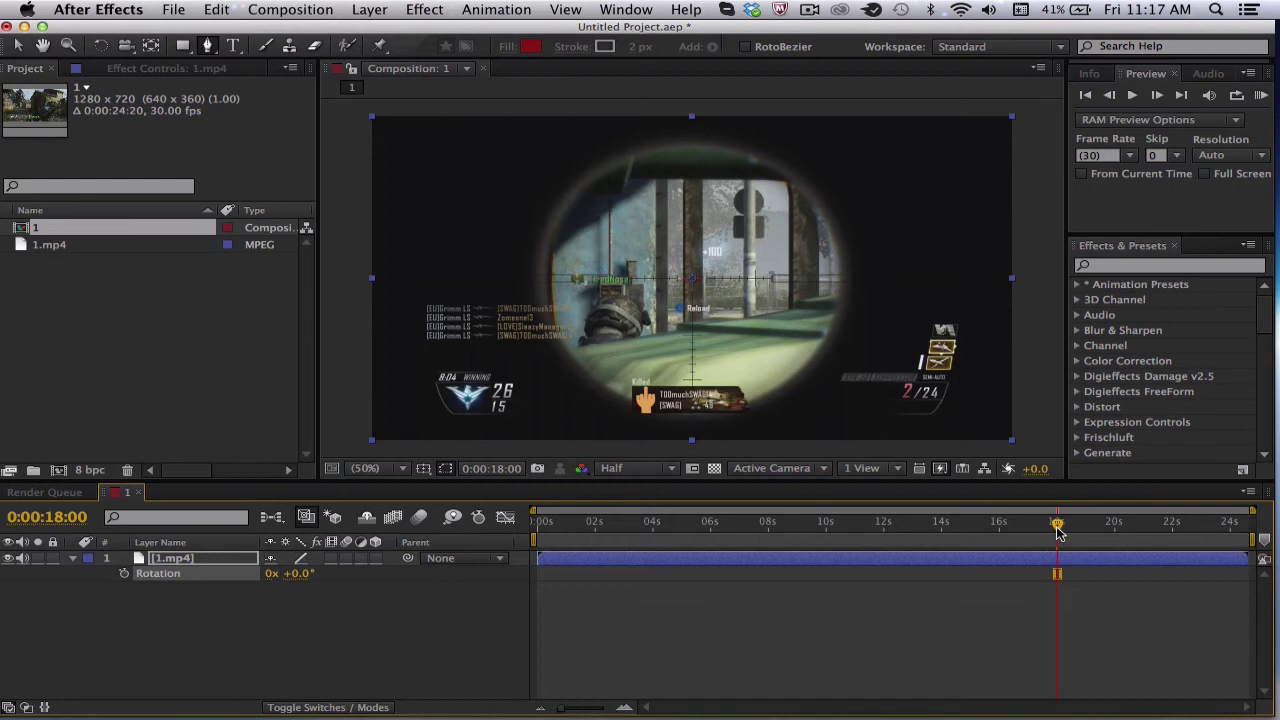
{"action": "key", "text": "super+shift+d"}
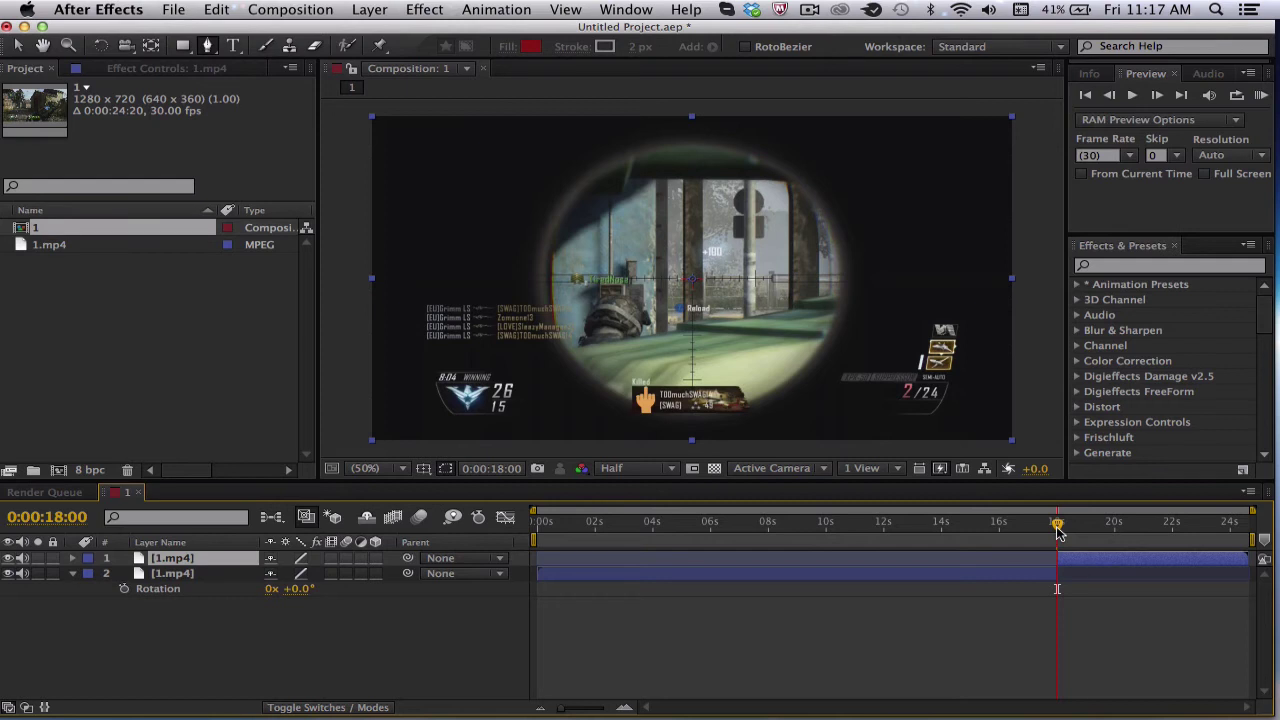
{"action": "key", "text": "super+z"}
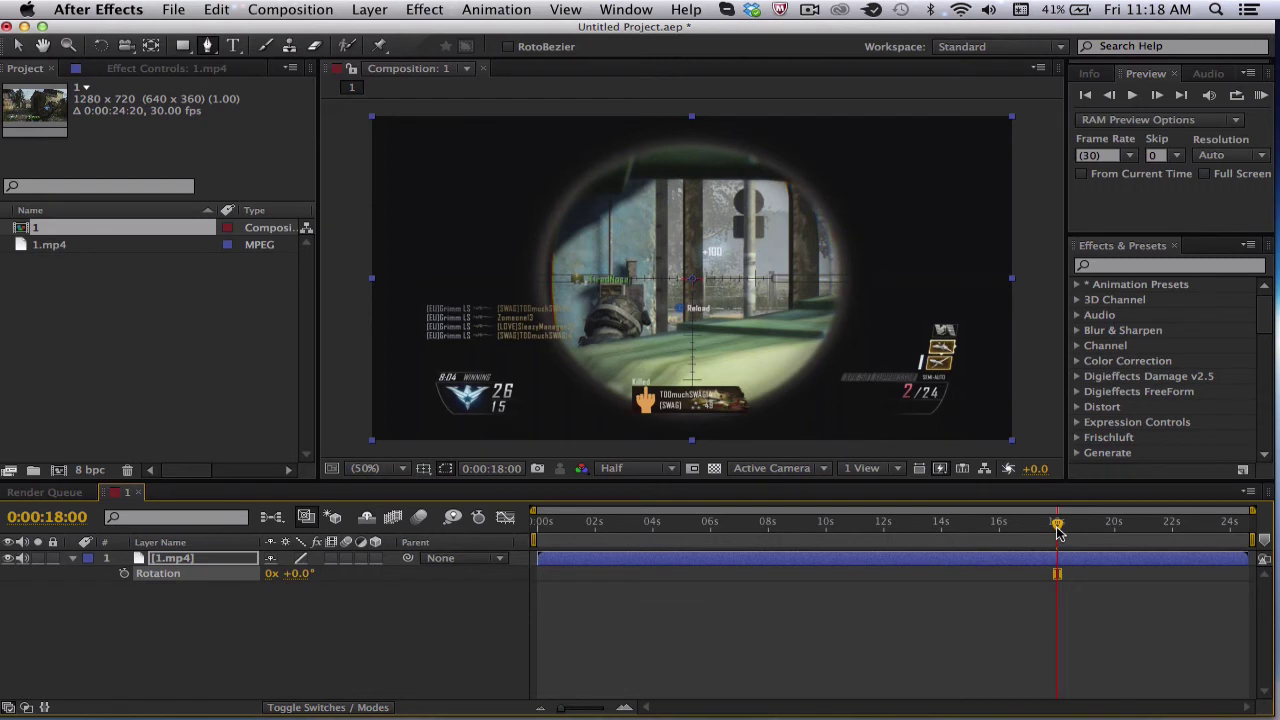
{"action": "key", "text": "super+d"}
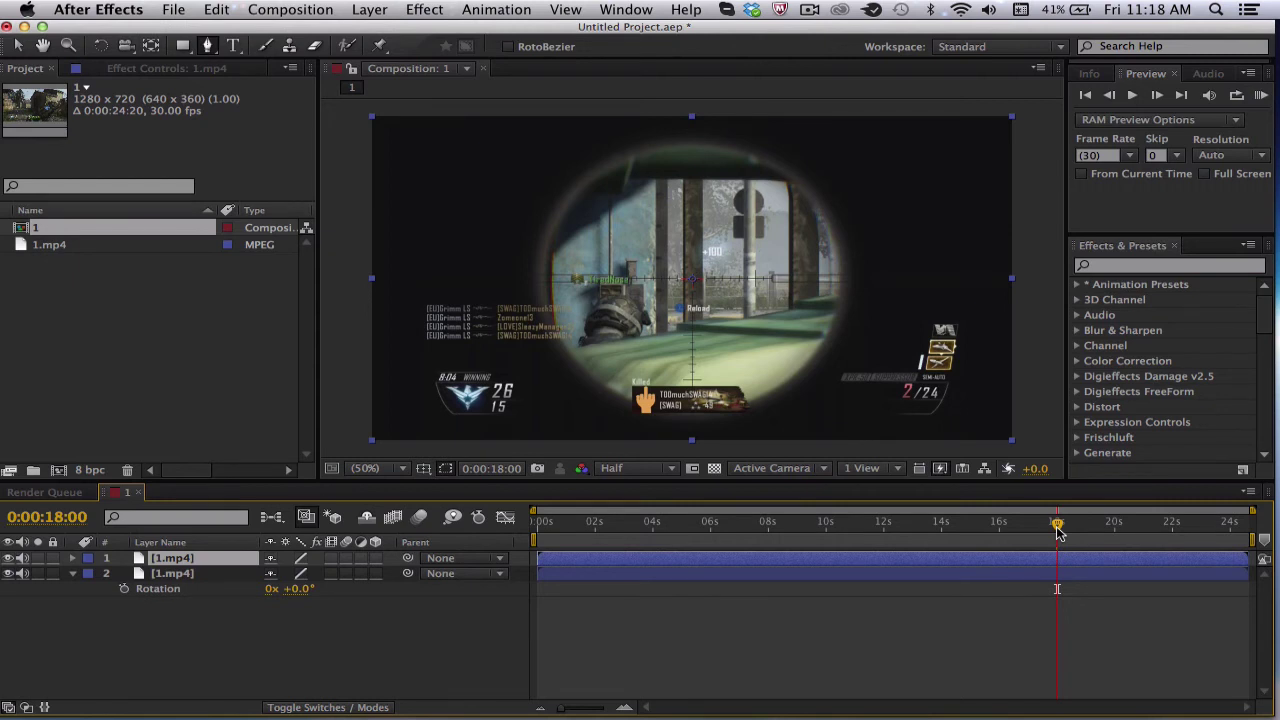
Delete the duplicate and trim 1.mp4 to 0:00:03:09–0:00:21:01 with Alt+[ and Alt+].
{"action": "key", "text": "Delete"}
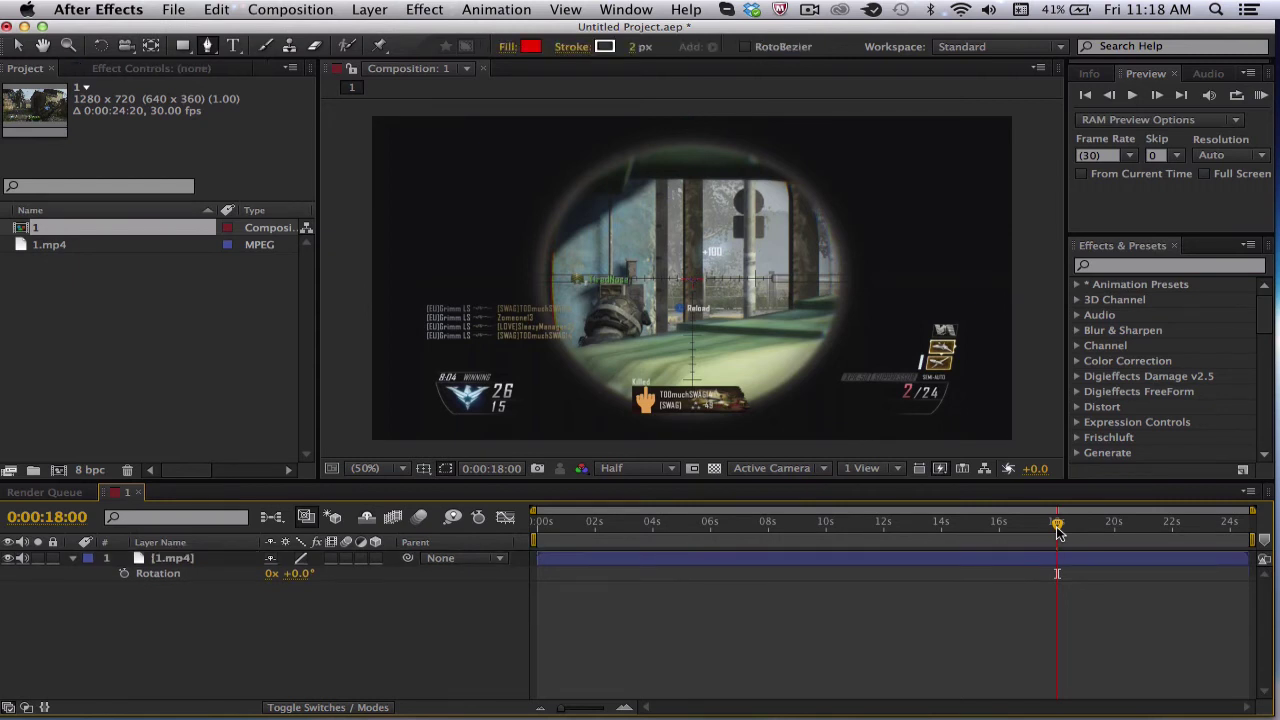
{"action": "left_click", "coordinate": [632, 538]}
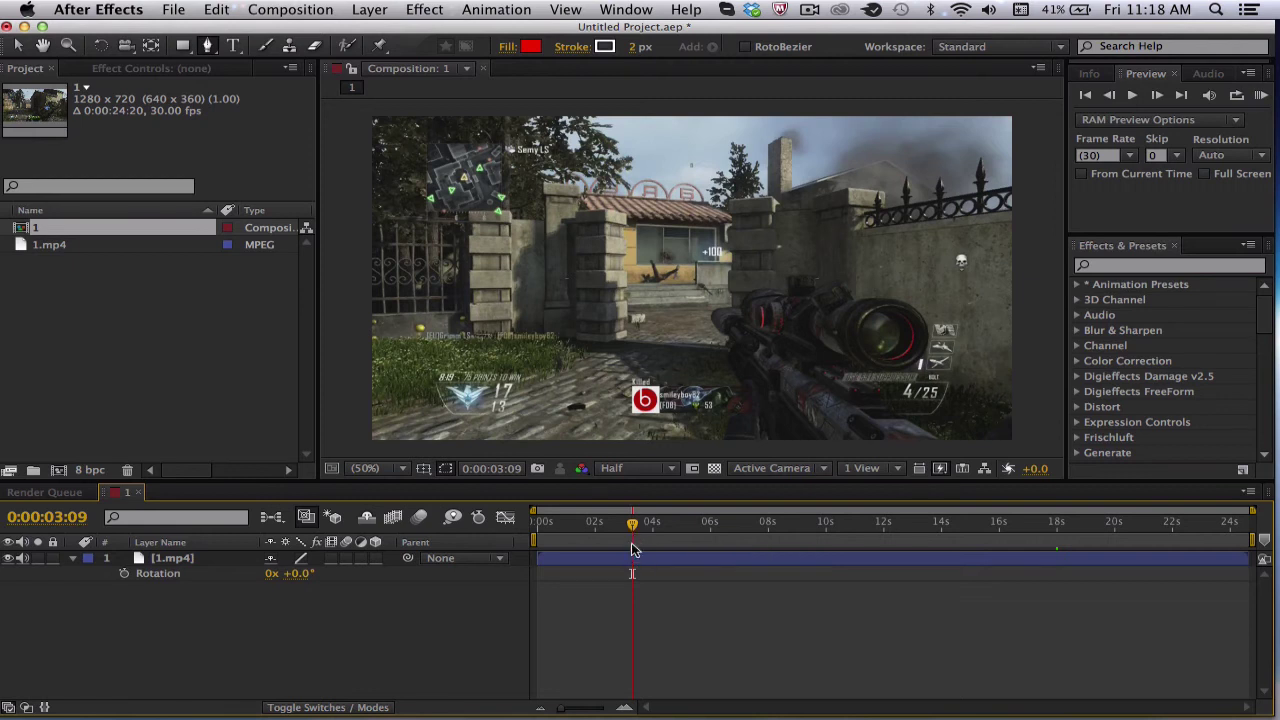
{"action": "left_click", "coordinate": [643, 567]}
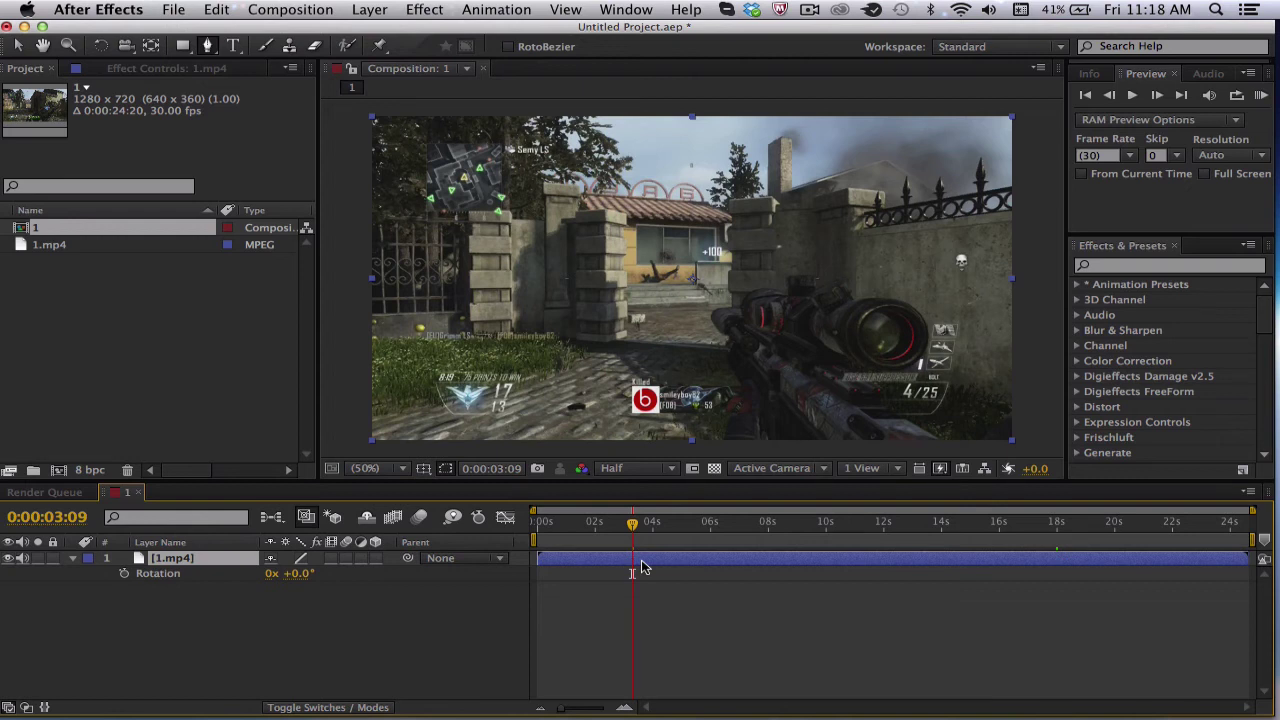
{"action": "key", "text": "alt+bracketleft"}
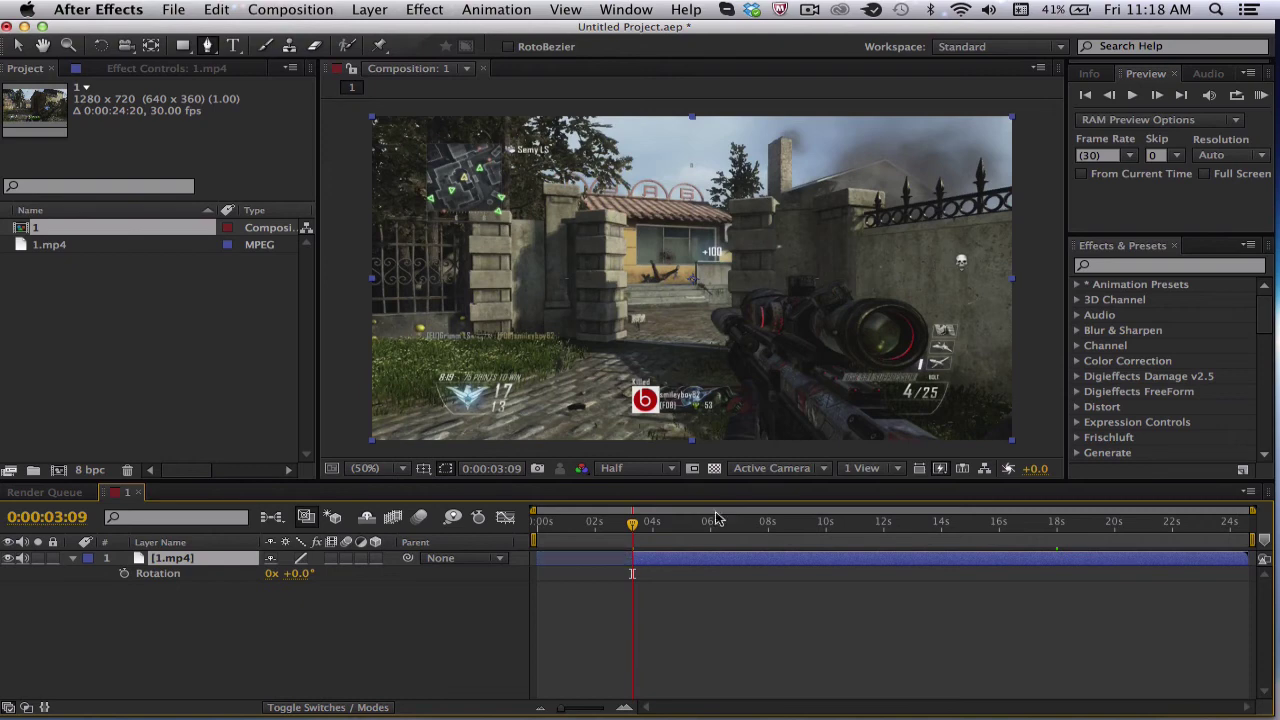
{"action": "left_click", "coordinate": [1145, 540]}
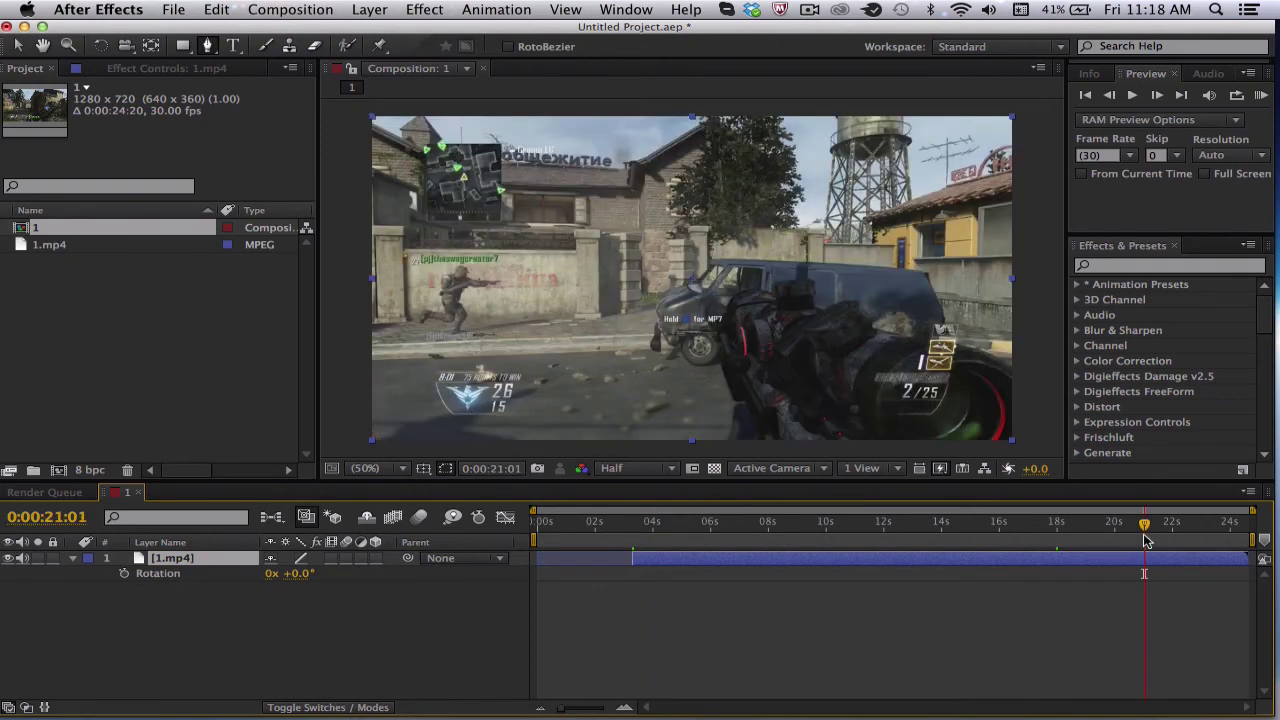
{"action": "key", "text": "alt+bracketright"}
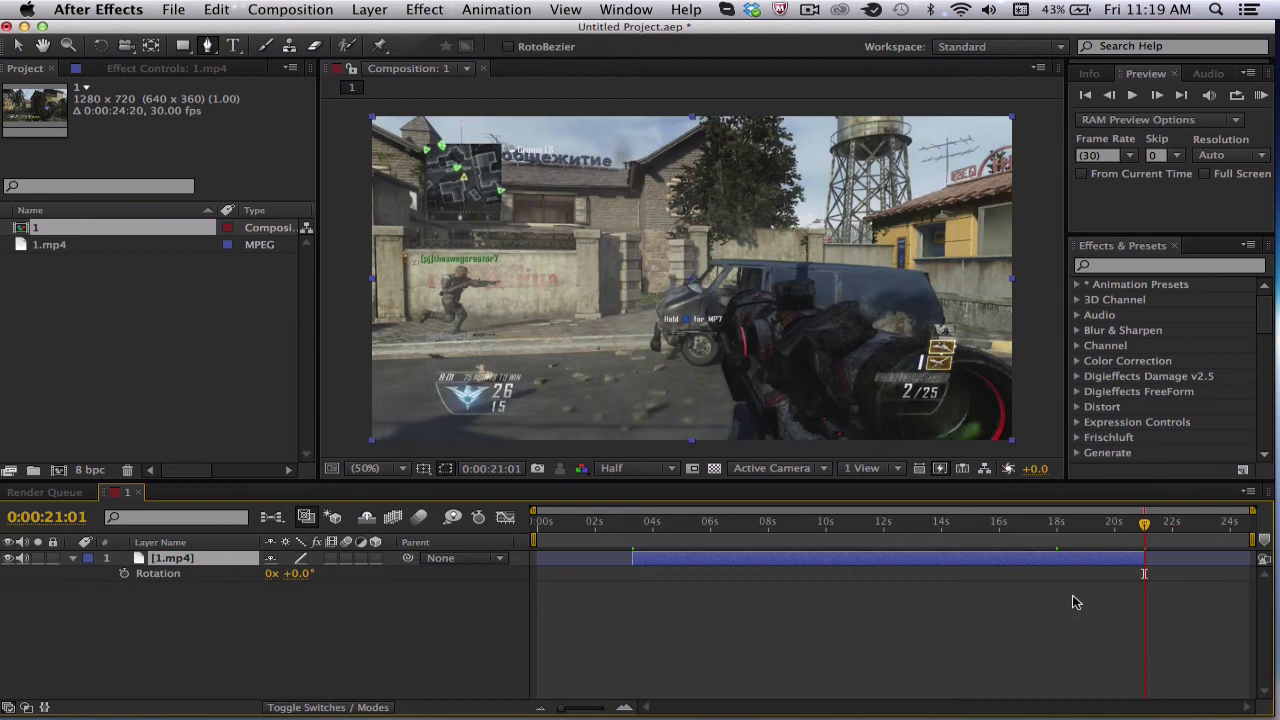
Undo the trims to restore the full-length layer and start a new 1280 x 720 Black Solid 1.
{"action": "key", "text": "super+z"}
{"action": "key", "text": "super+z"}
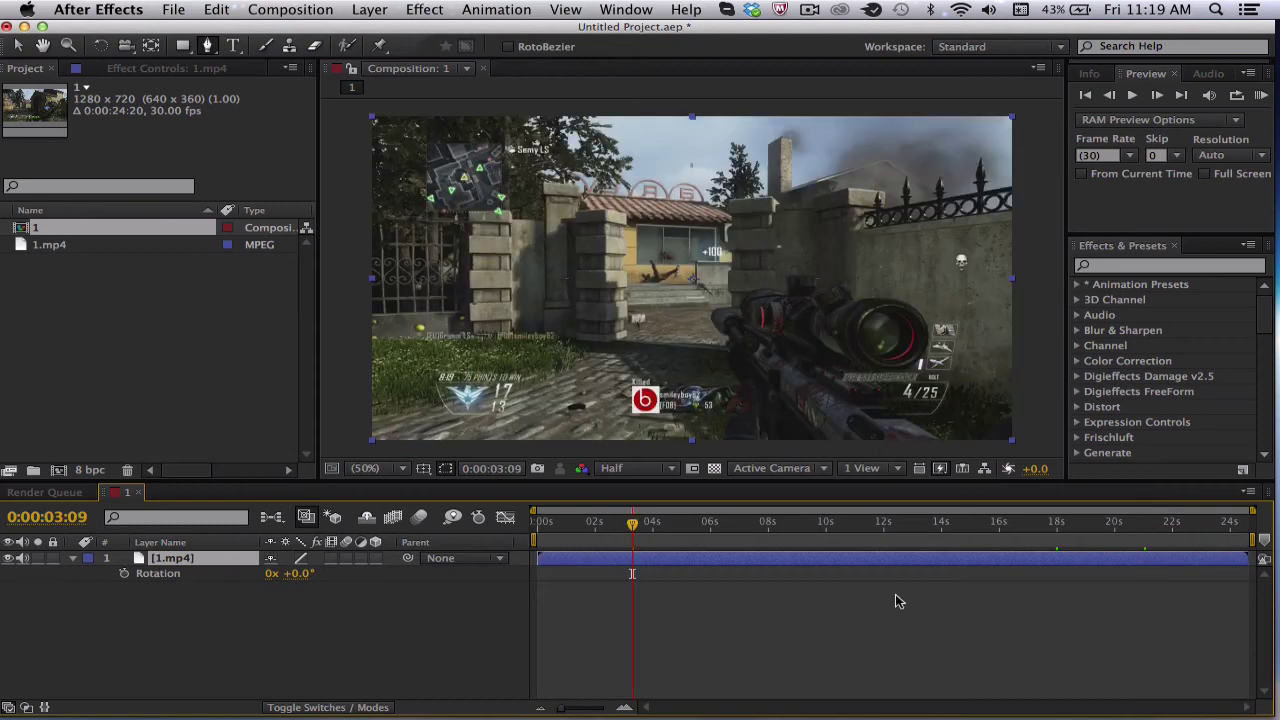
{"action": "mouse_move", "coordinate": [515, 716]}
{"action": "key", "text": "super+y"}
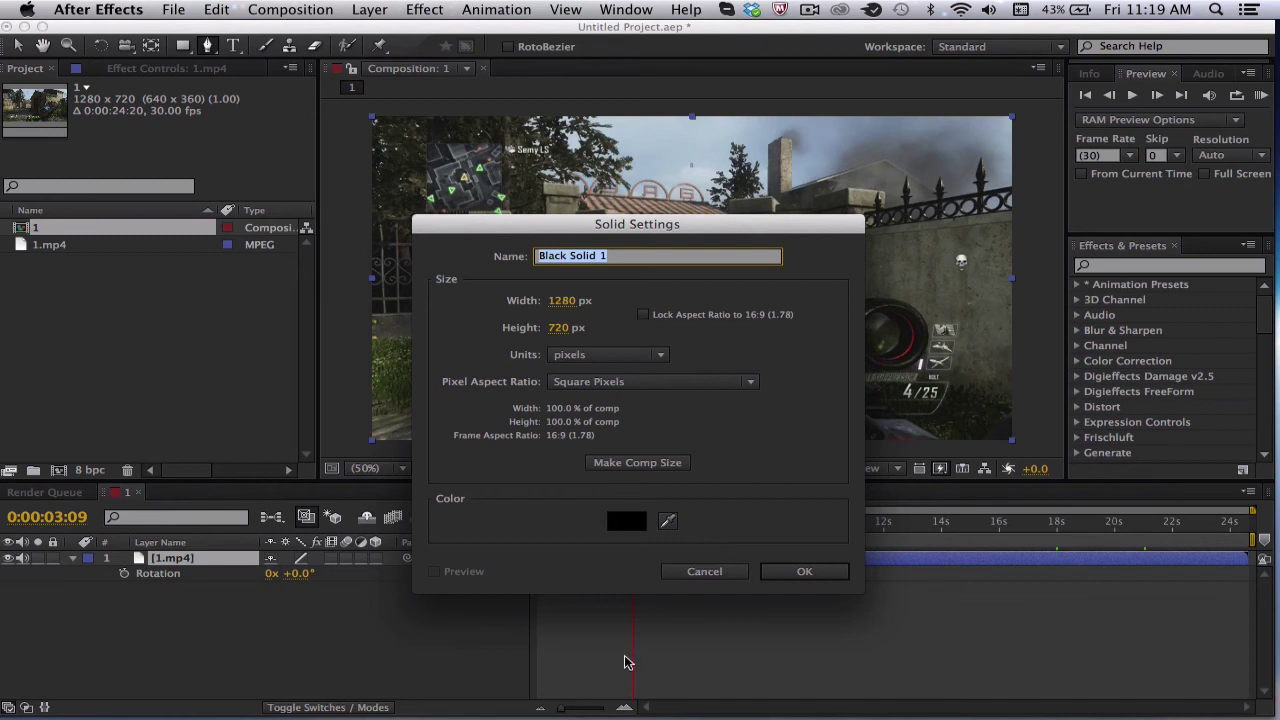
Cancel the Solid Settings dialog twice and add Adjustment Layer 1 above 1.mp4 with Ctrl+Alt+Y.
{"action": "left_click", "coordinate": [699, 573]}
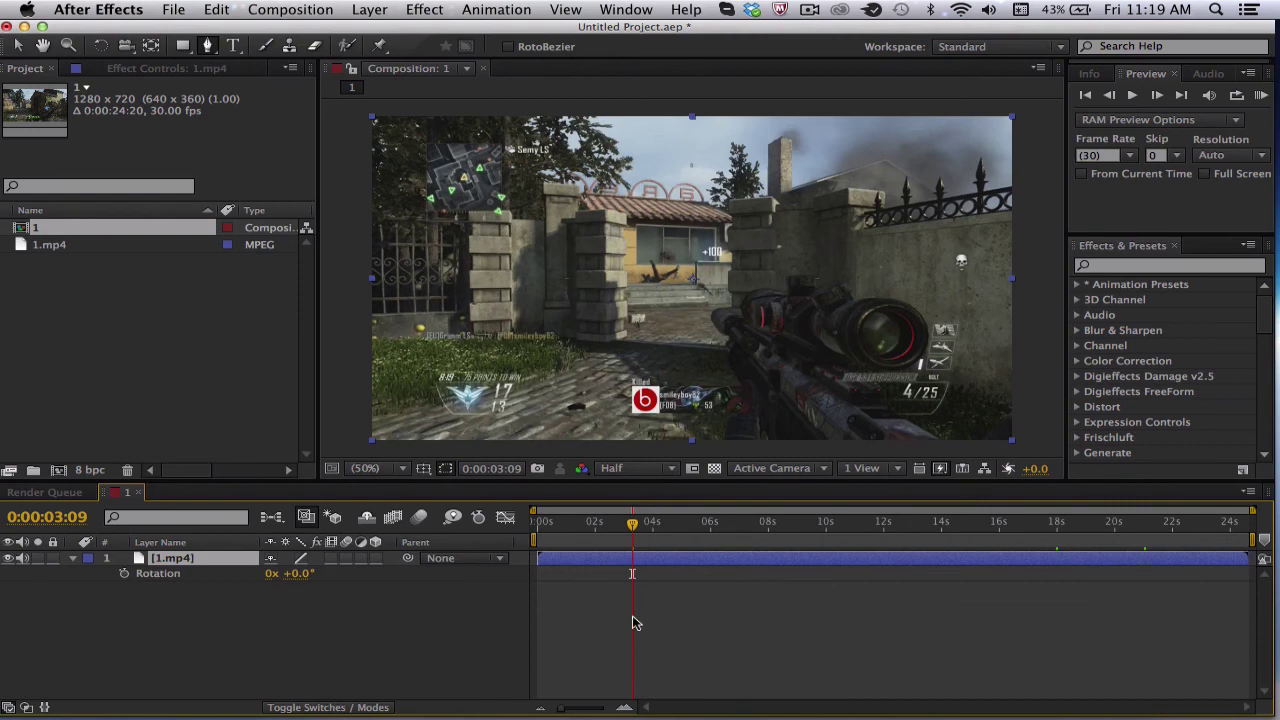
{"action": "key", "text": "super+y"}
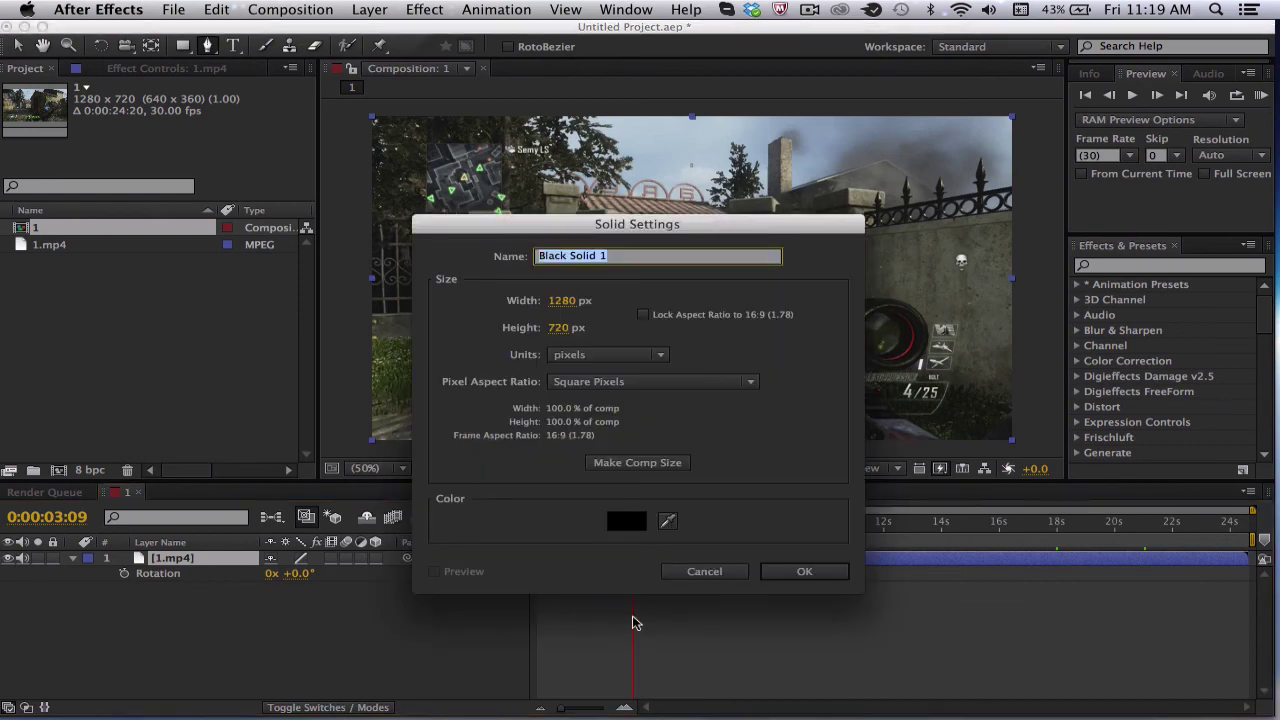
{"action": "left_click", "coordinate": [700, 572]}
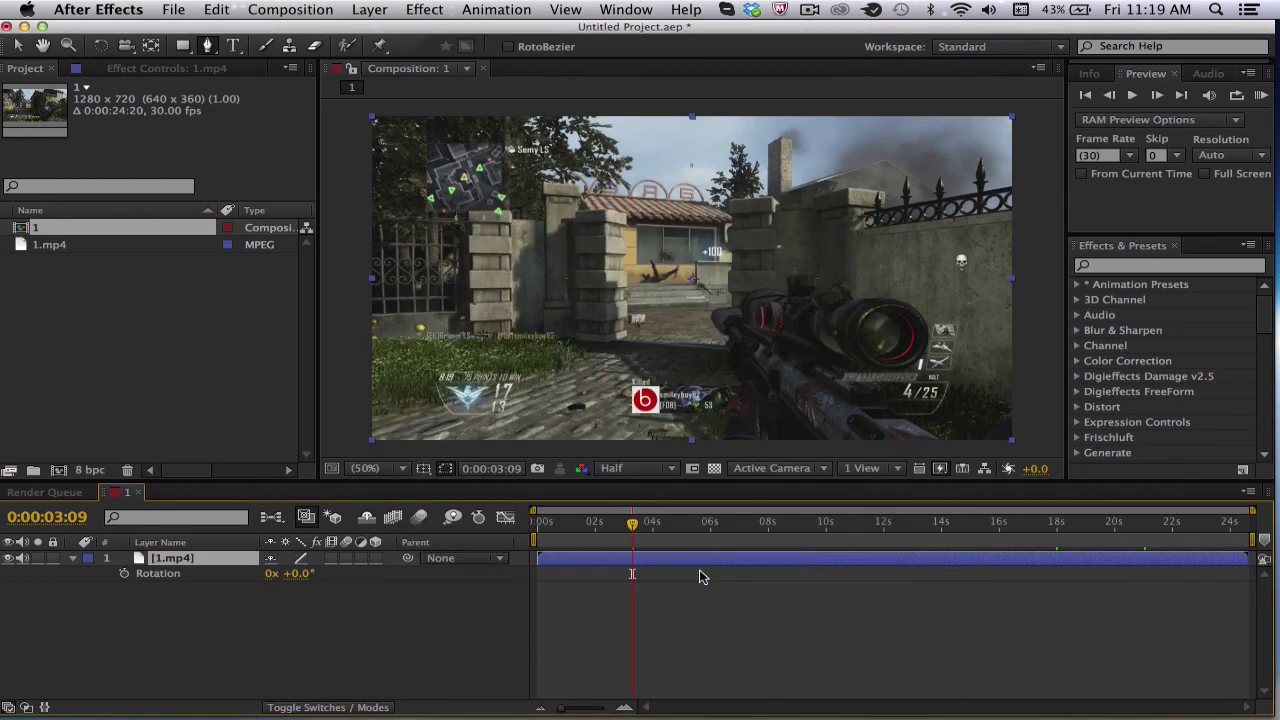
{"action": "key", "text": "super+alt+y"}
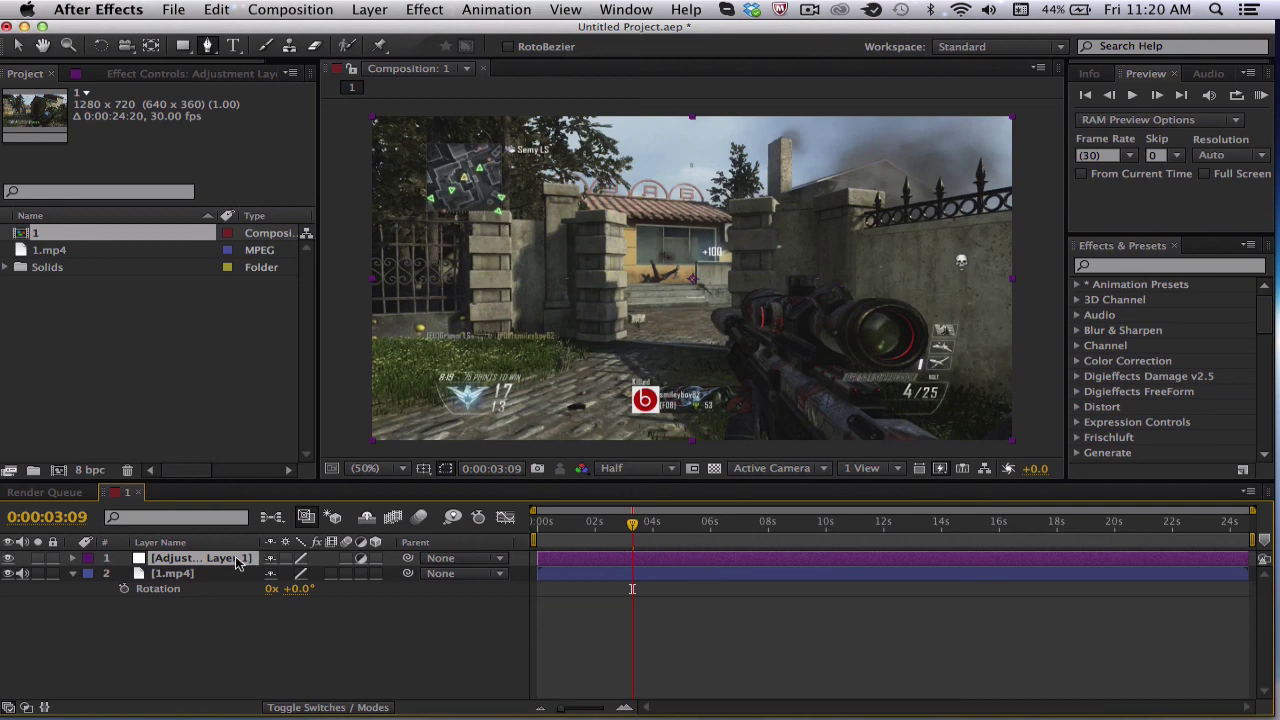
Delete Adjustment Layer 1 and switch back to the Selection Tool (V).
{"action": "key", "text": "Delete"}
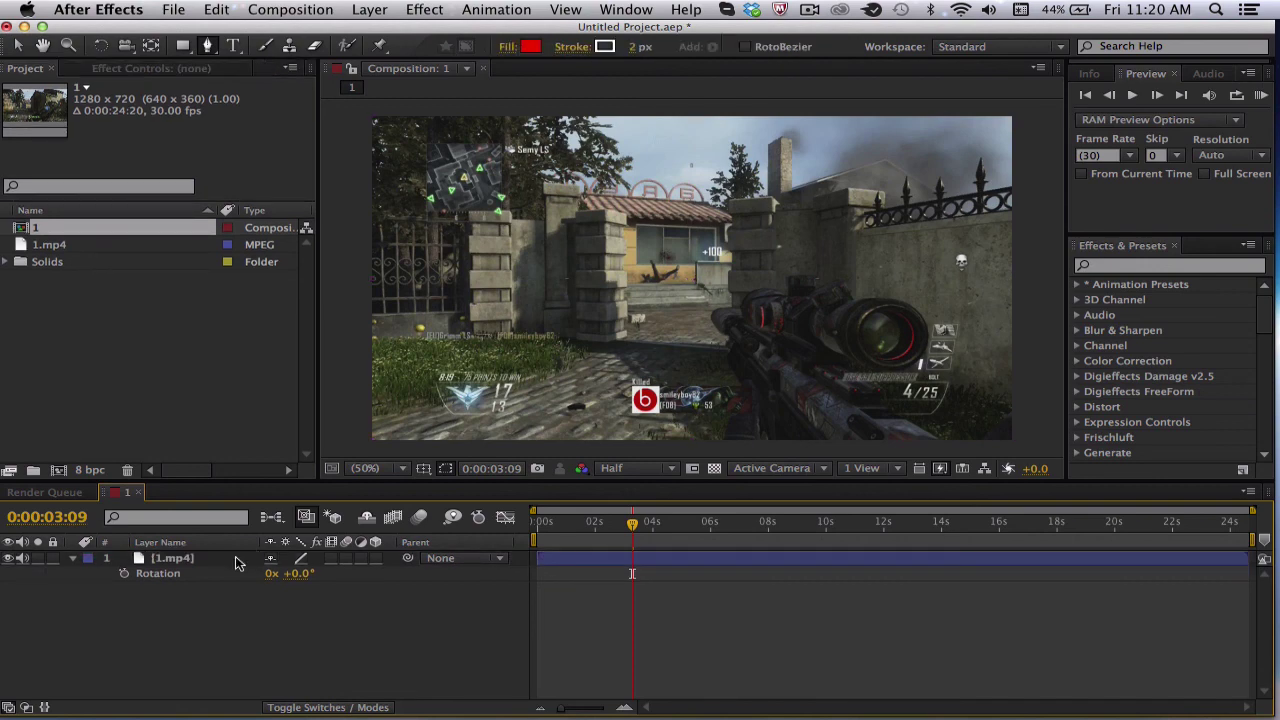
{"action": "left_click", "coordinate": [19, 47]}
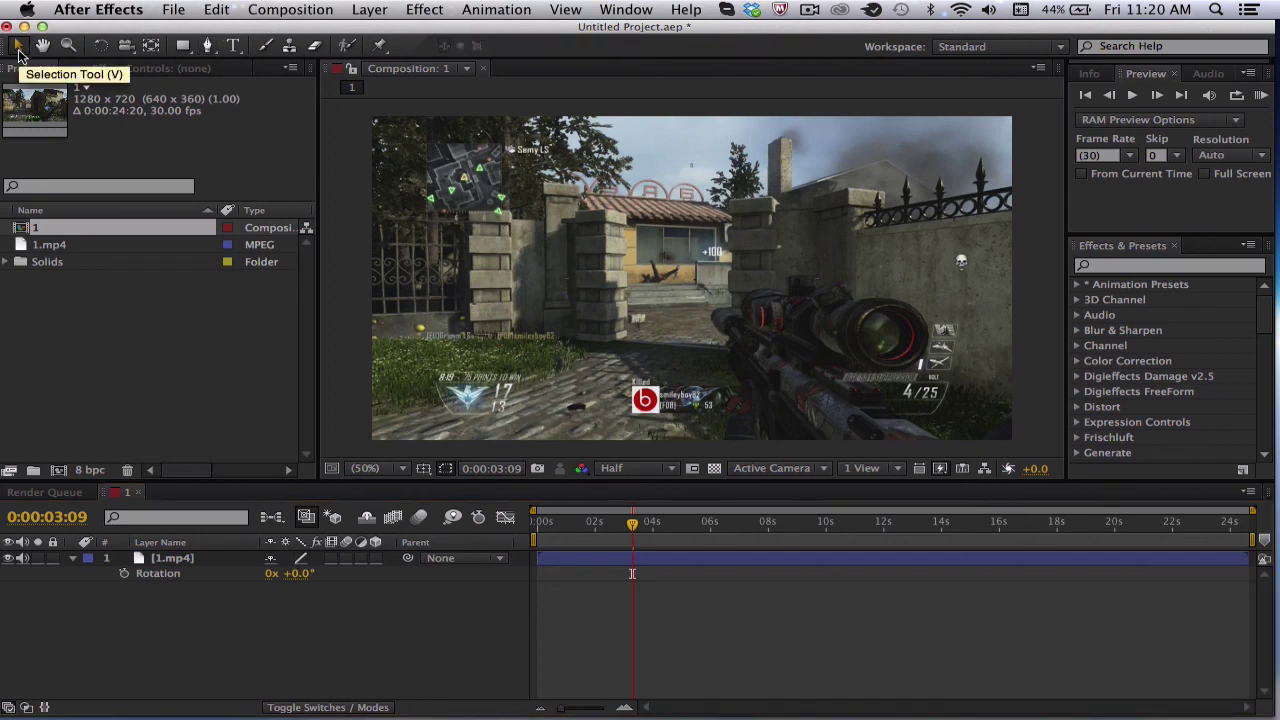